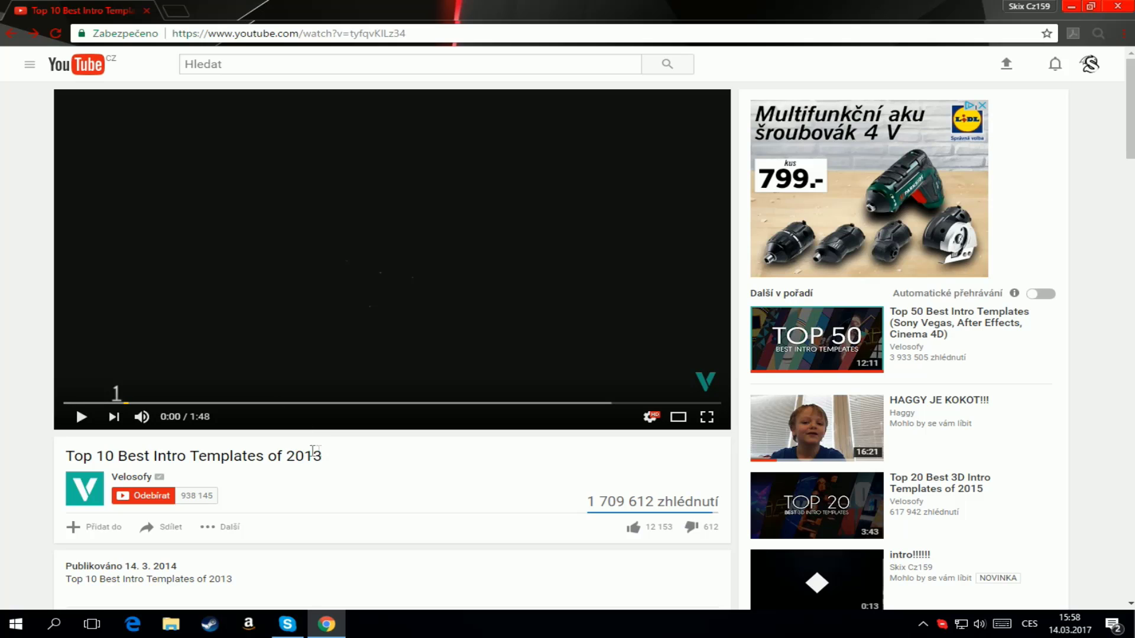
key(ctrl+a)
drag(105, 455, 76, 406)
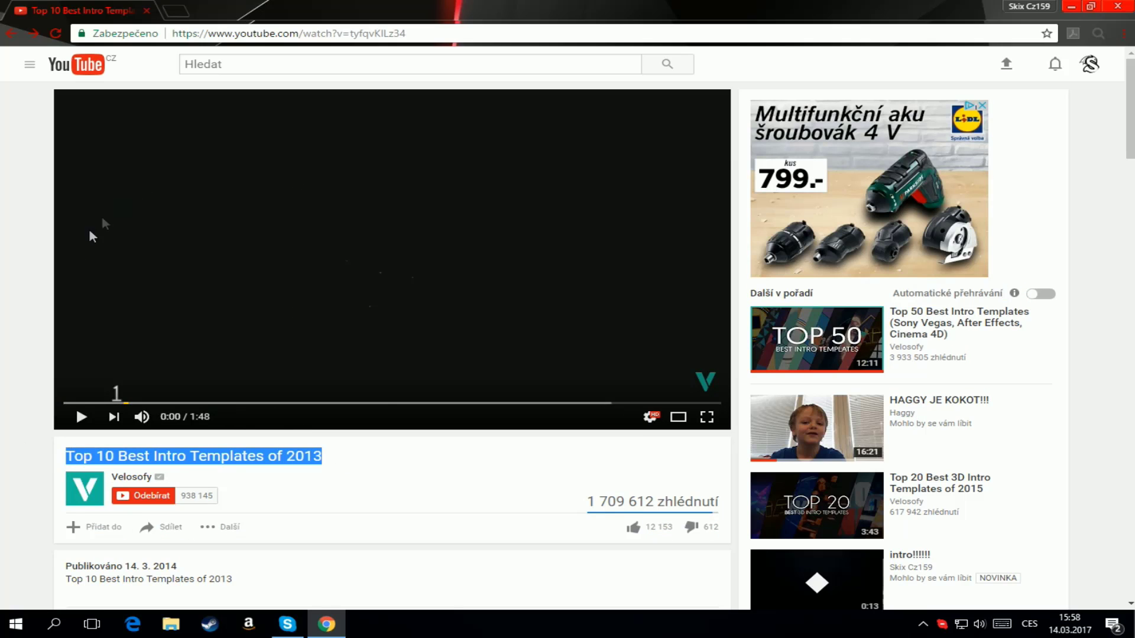
click(414, 463)
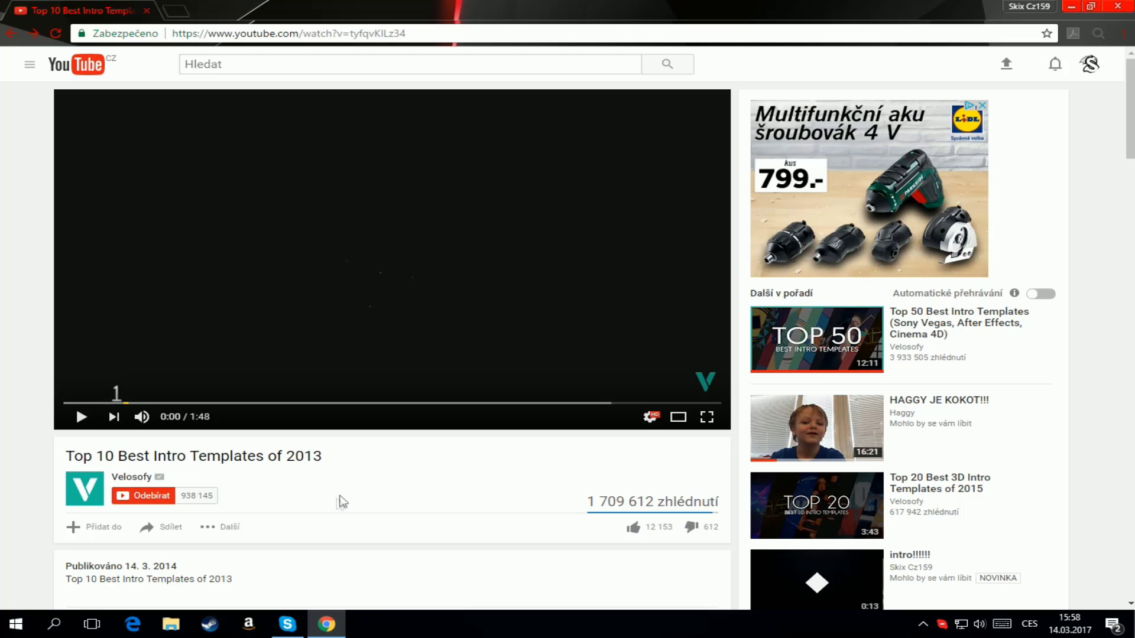
click(127, 480)
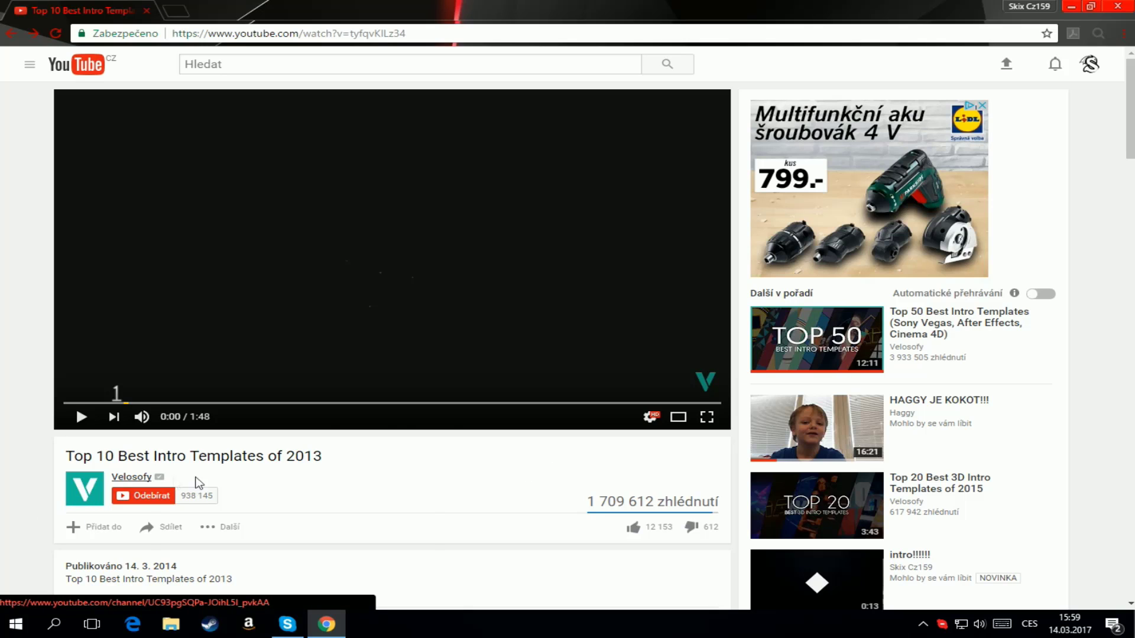
Step: Preview template #10 near the end of the Top 10 video and open its link from the full description
click(661, 403)
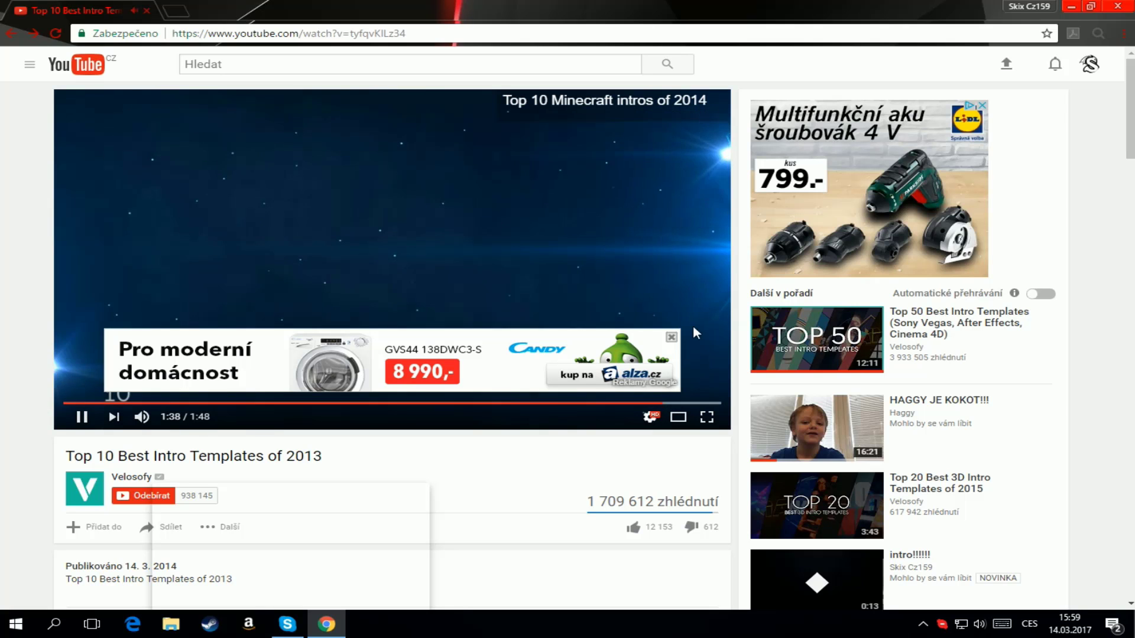
click(670, 339)
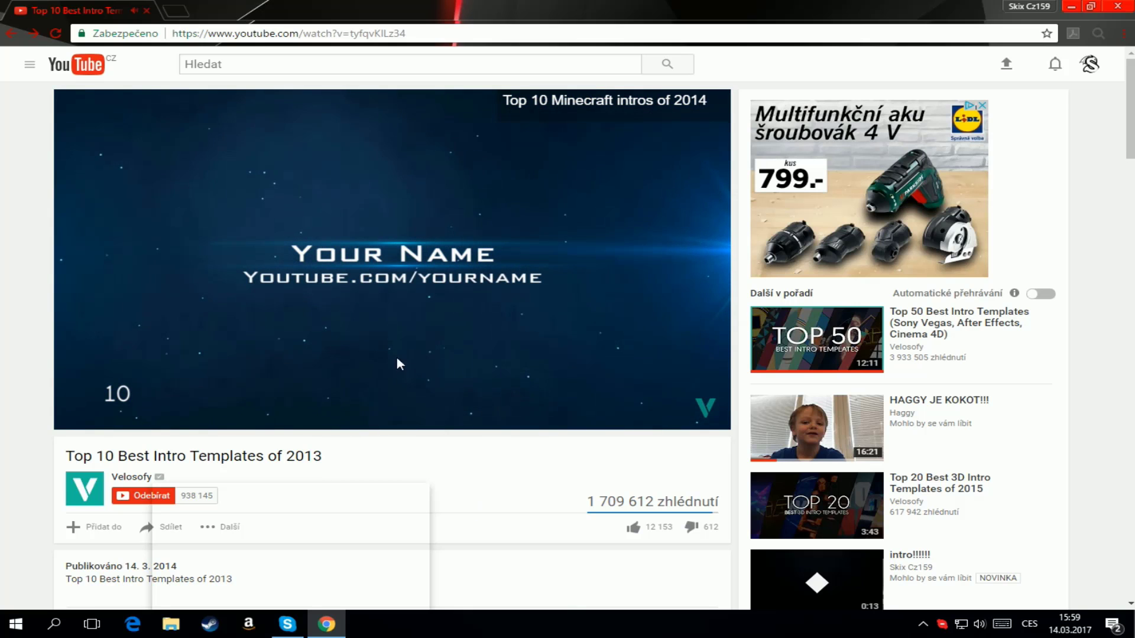
scroll(347, 434, down, 6)
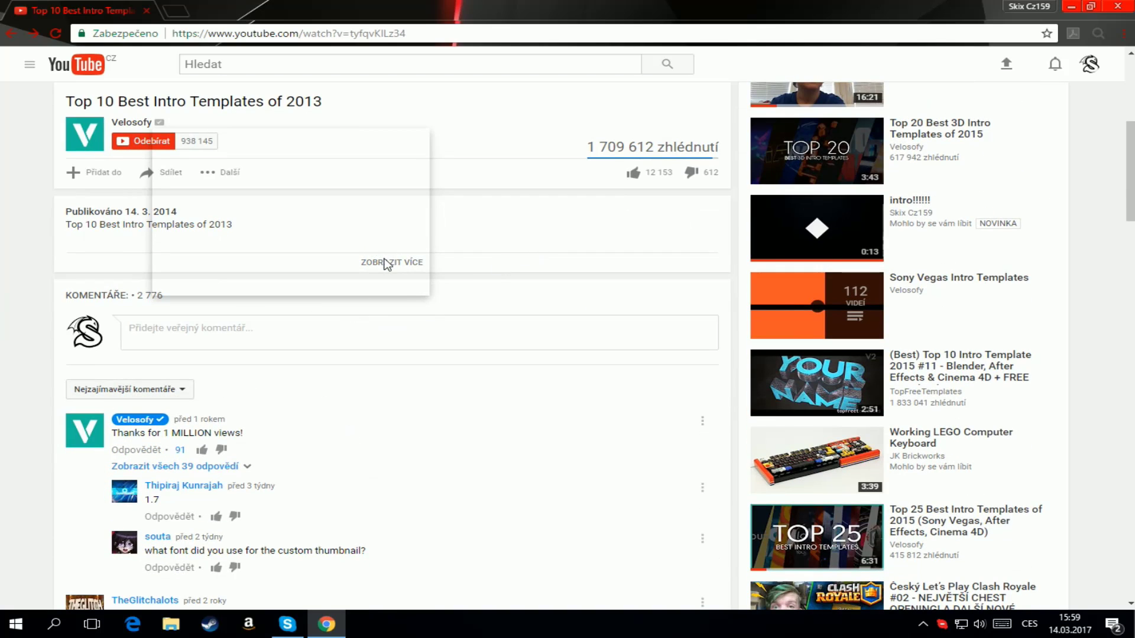
click(446, 268)
scroll(380, 424, down, 5)
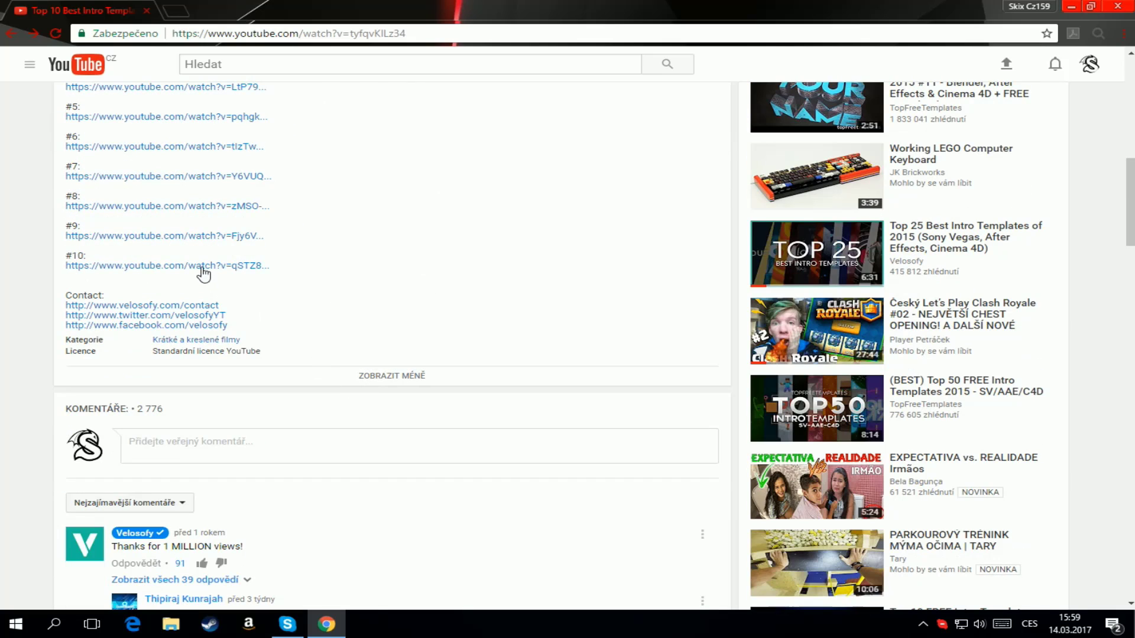
click(202, 267)
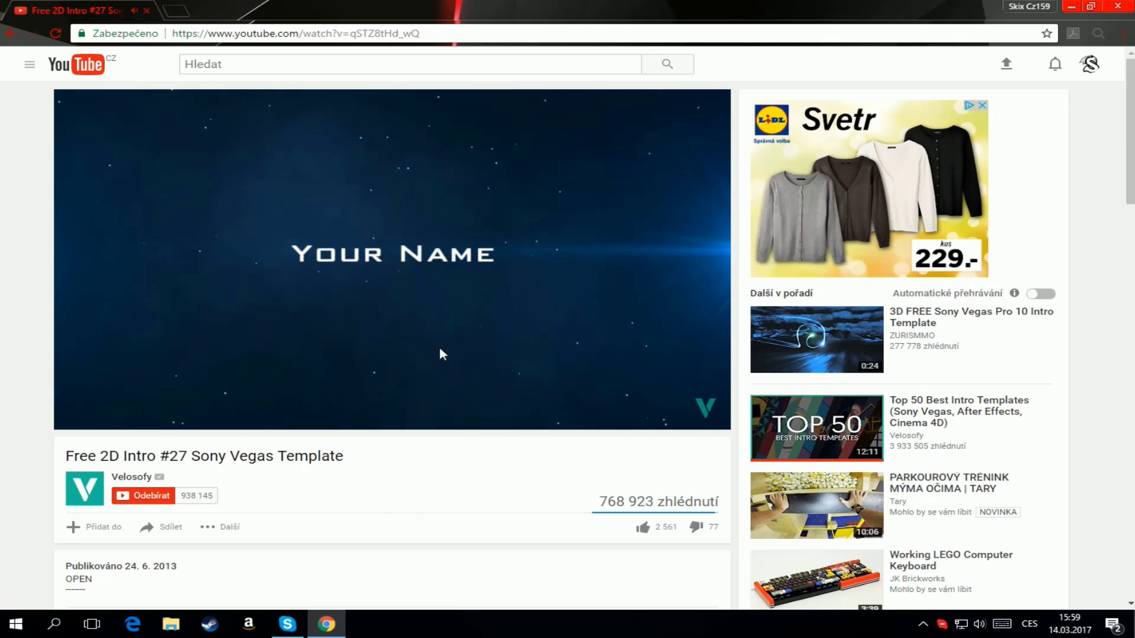
Step: Follow the download link in the full description of Free 2D Intro #27 and proceed to the template's download page
click(441, 355)
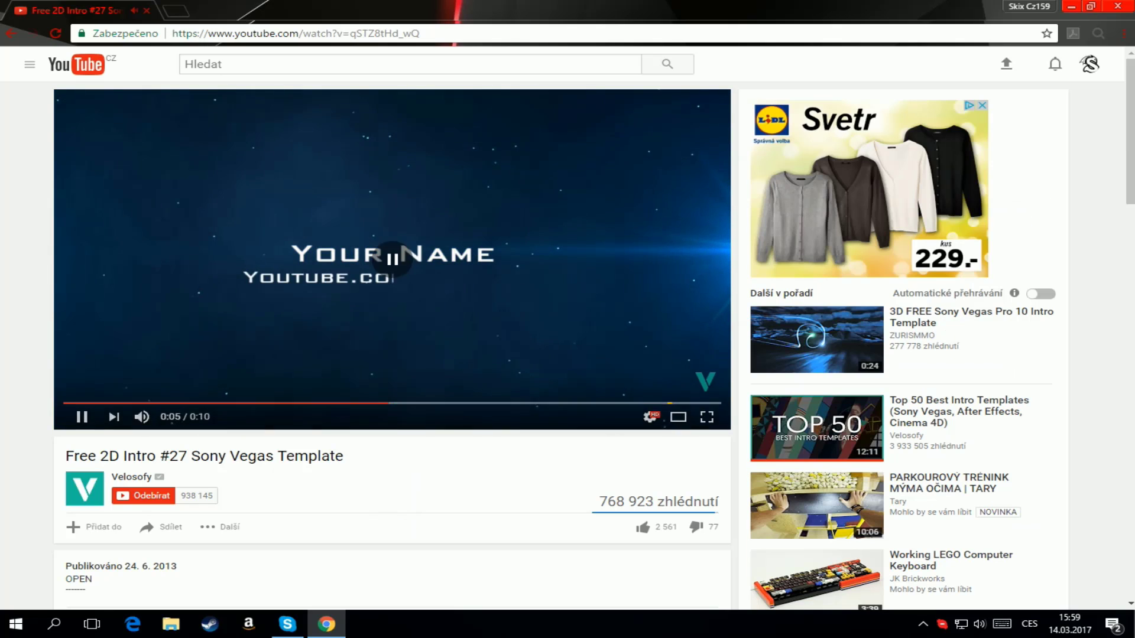
scroll(357, 356, down, 3)
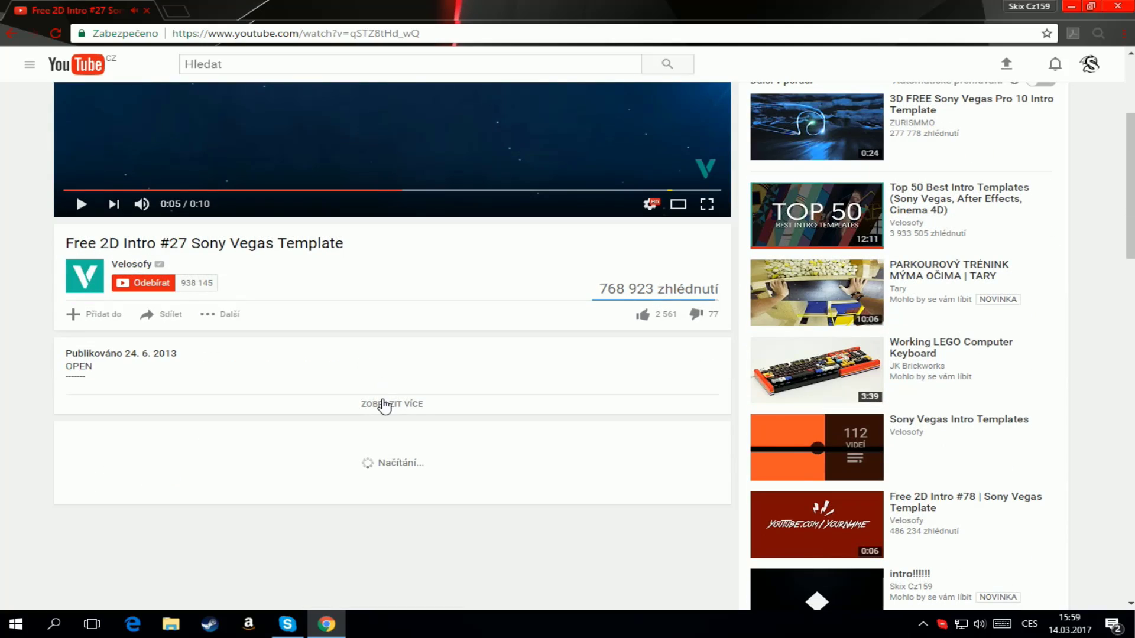
click(385, 406)
scroll(384, 402, down, 5)
scroll(384, 402, up, 5)
scroll(178, 362, down, 1)
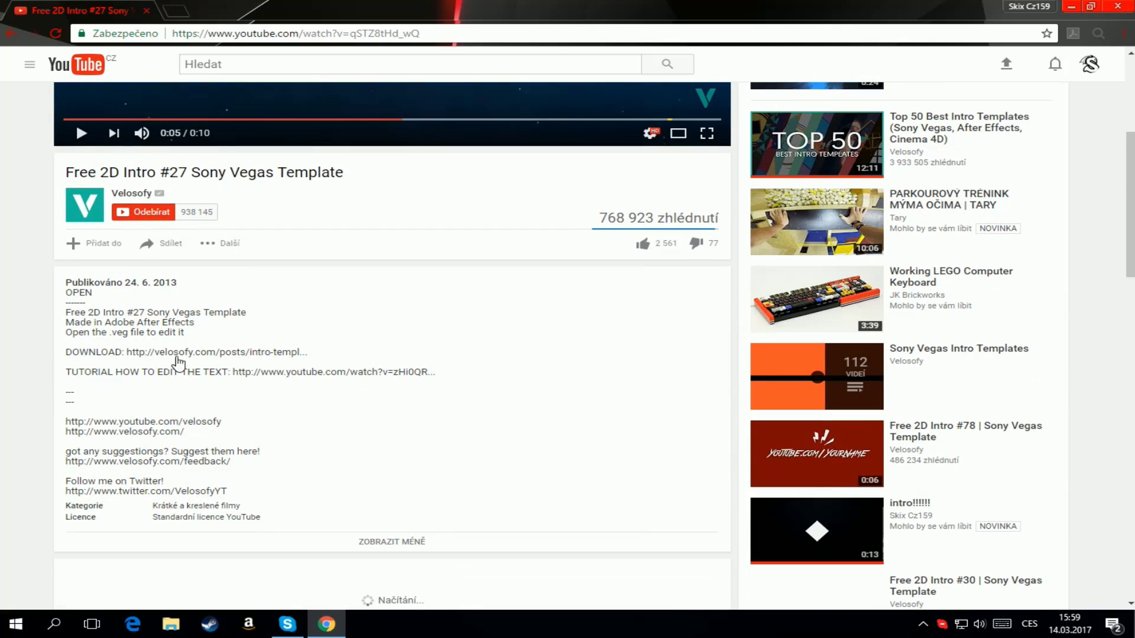
click(263, 353)
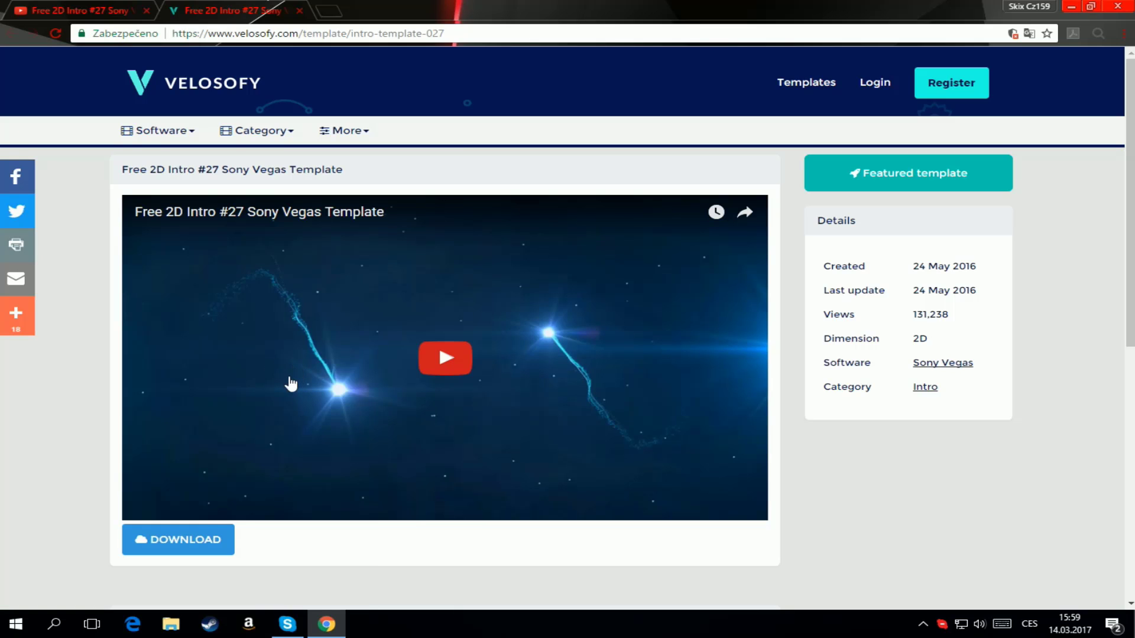
scroll(408, 361, down, 4)
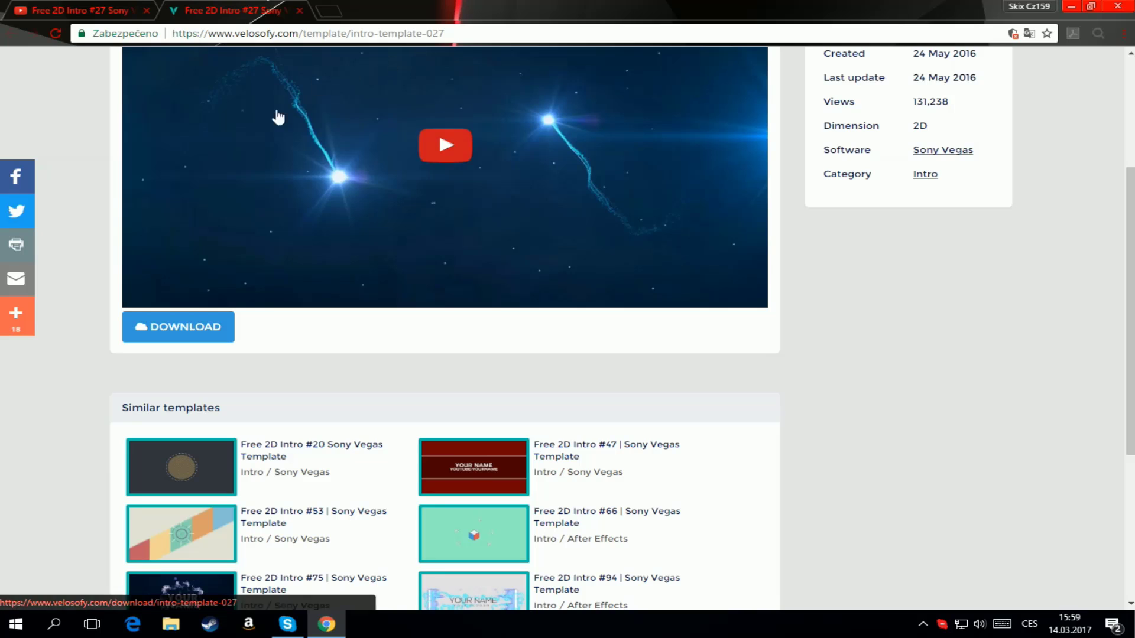
click(190, 330)
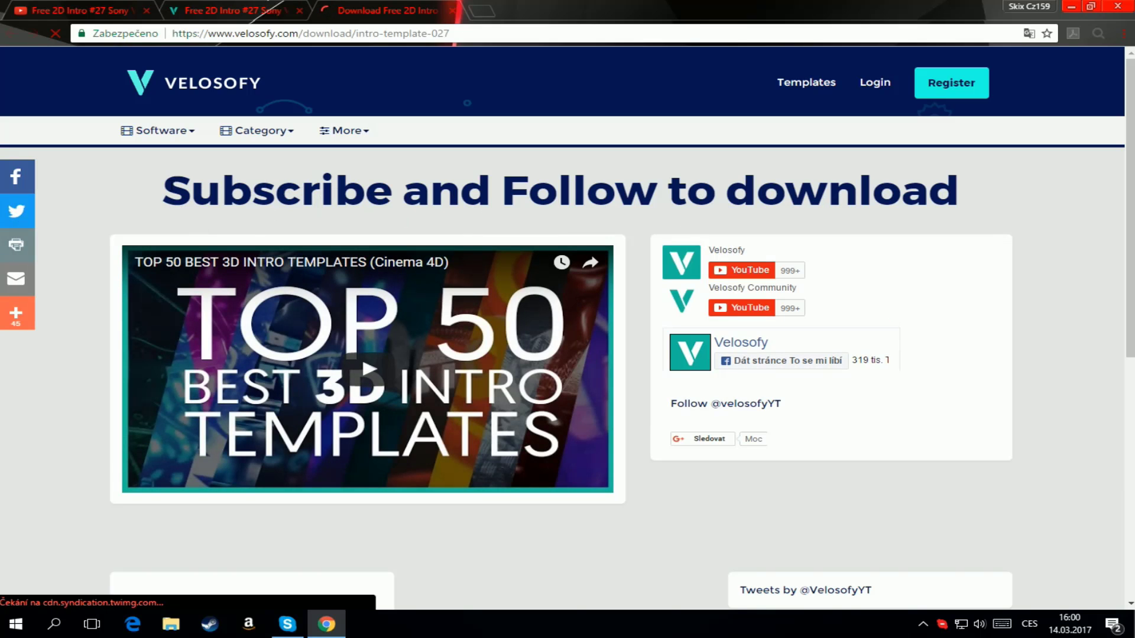
drag(162, 191, 393, 191)
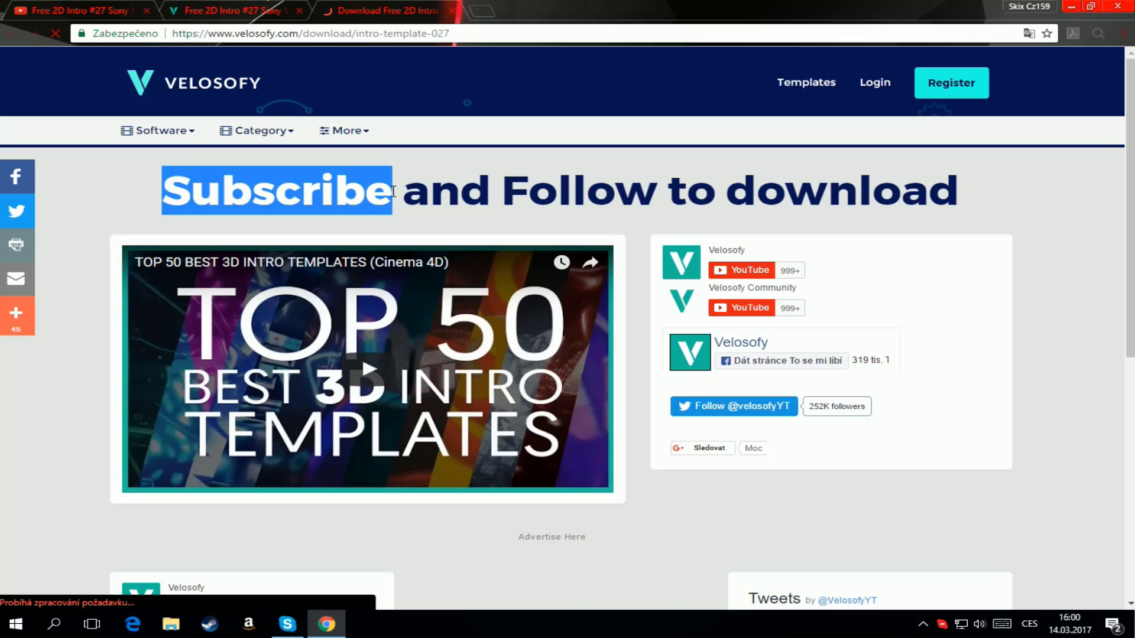
click(297, 243)
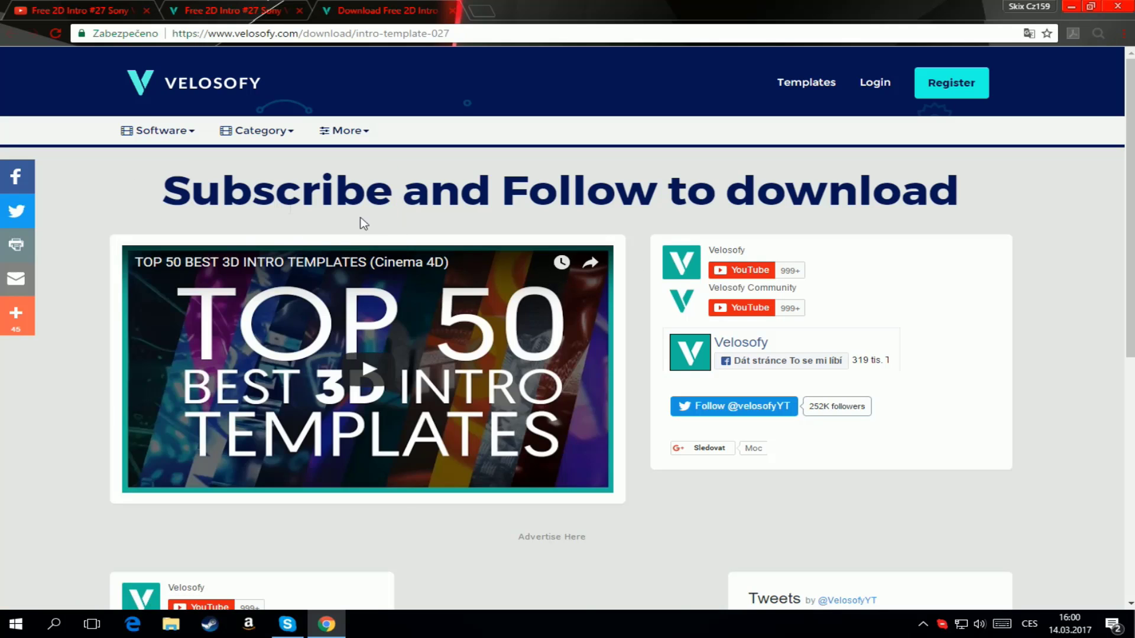
double_click(574, 195)
drag(574, 195, 640, 224)
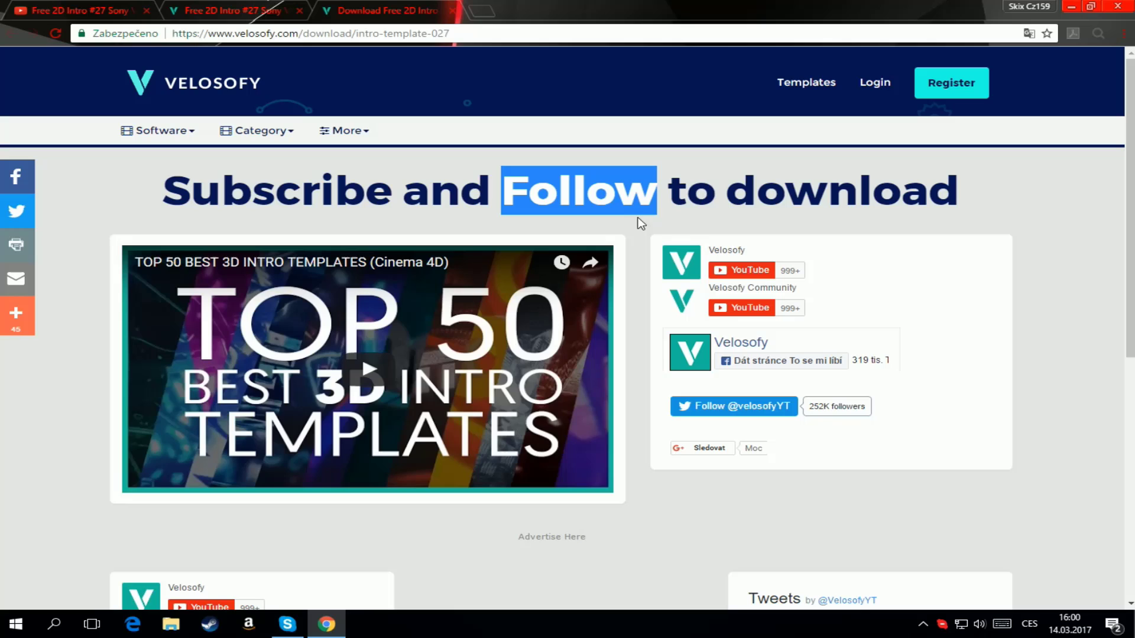
click(721, 215)
drag(761, 185, 859, 191)
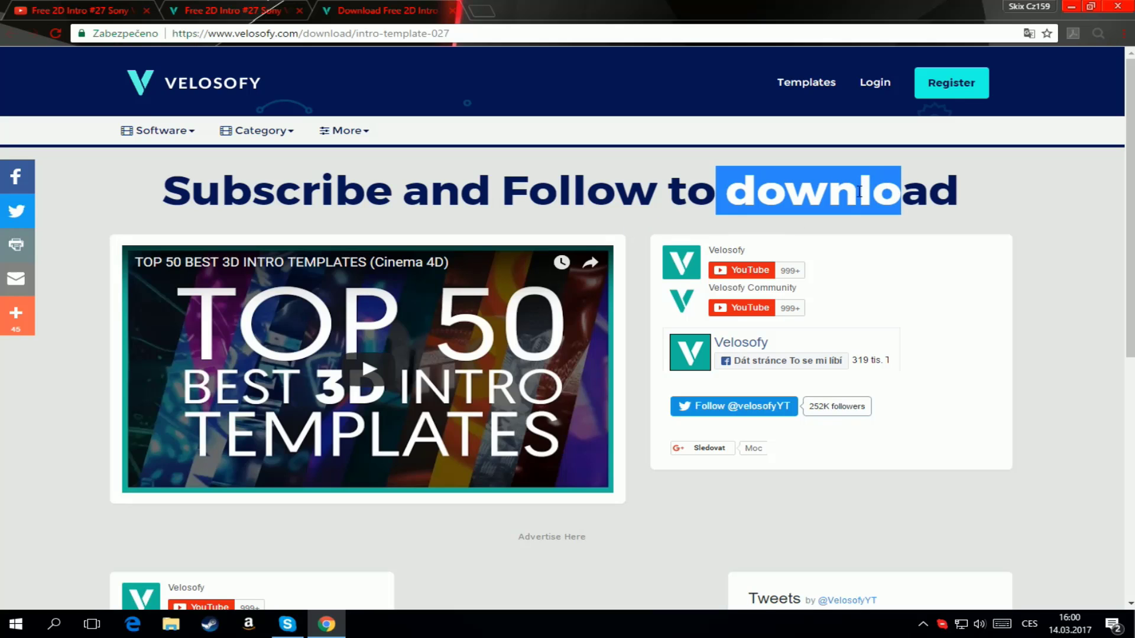
drag(719, 180, 886, 207)
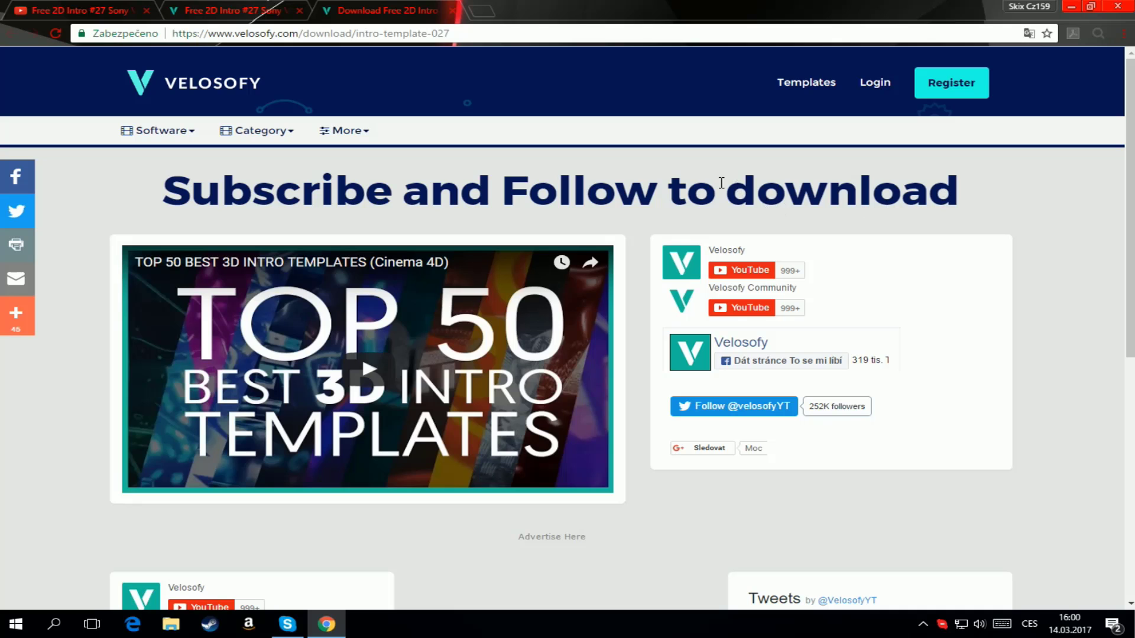
drag(721, 183, 1042, 187)
click(1005, 201)
Step: Wait for the Sony Vegas download link to appear lower on the page and open it
scroll(966, 215, down, 3)
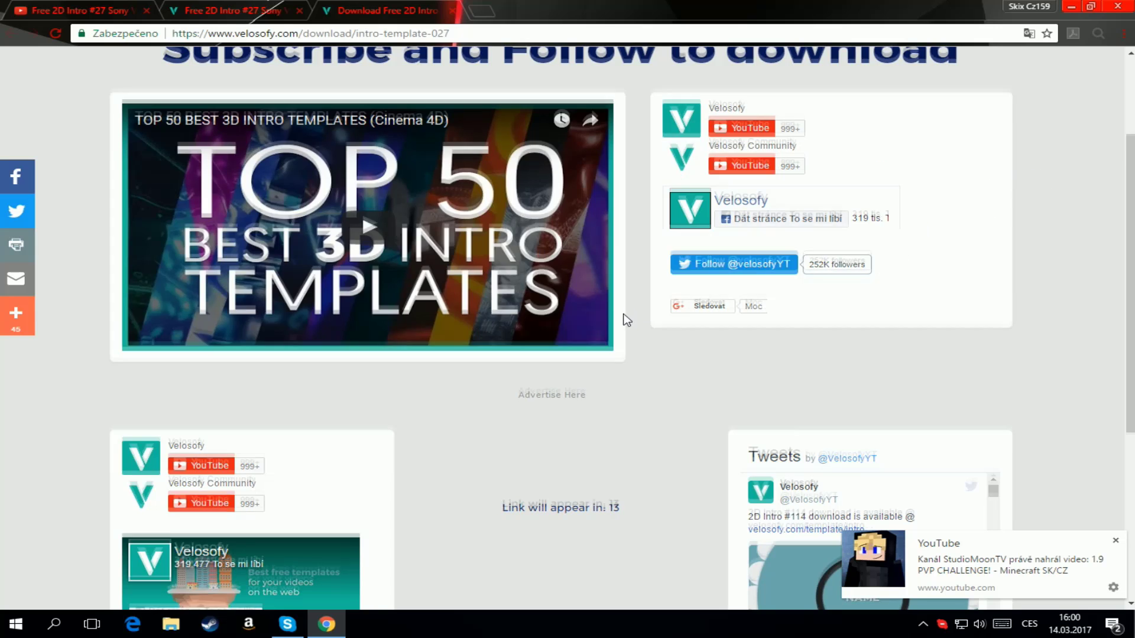
scroll(597, 307, down, 5)
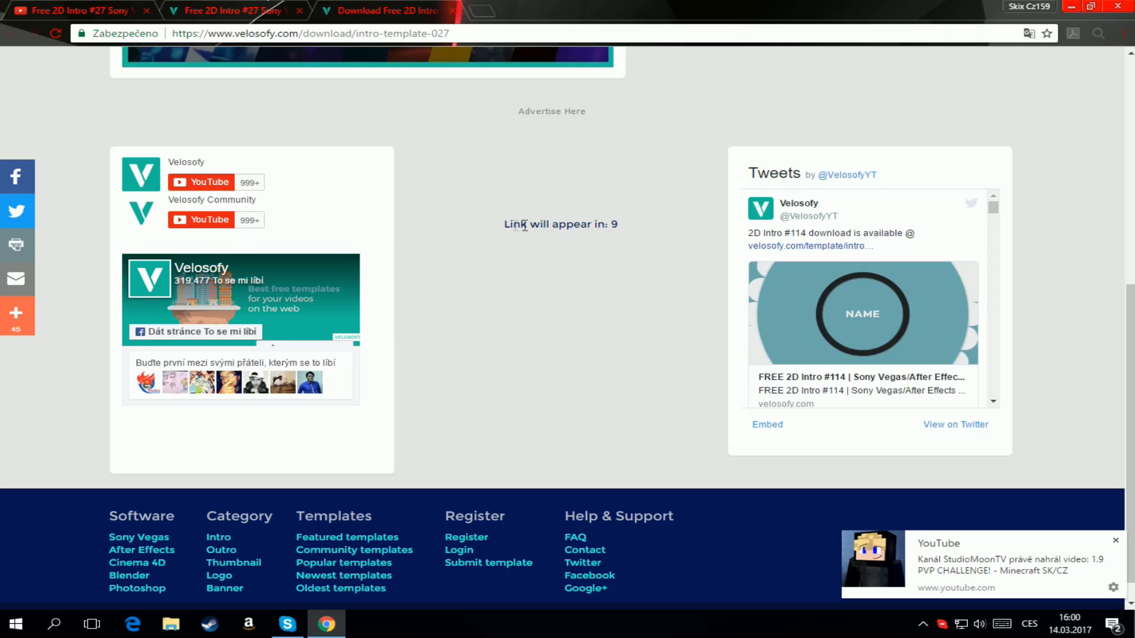
drag(497, 227, 632, 235)
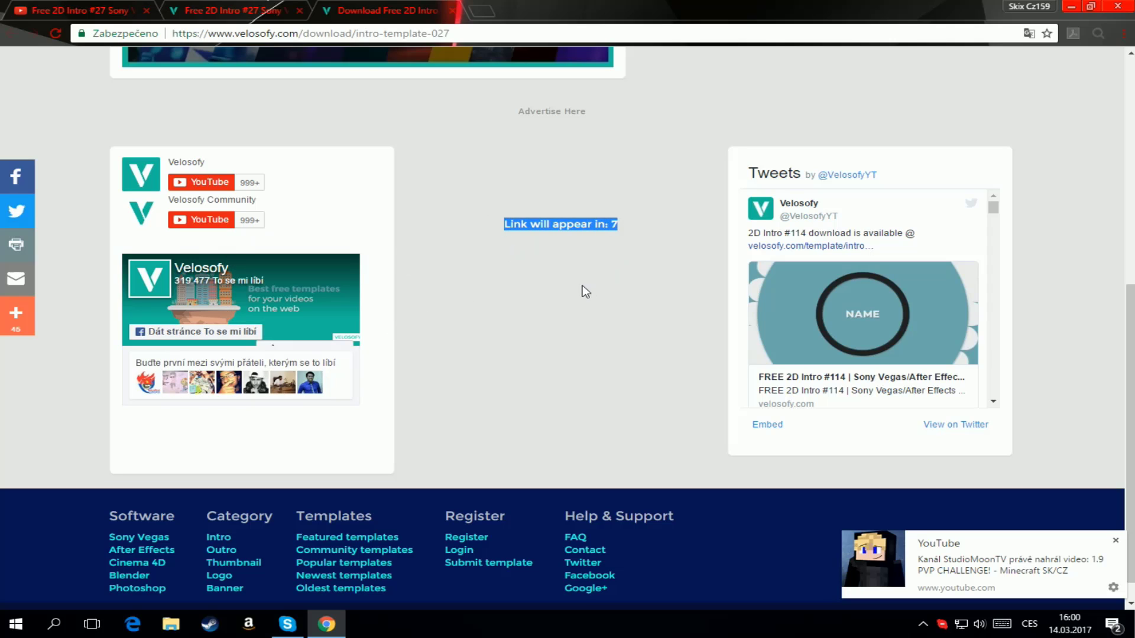
drag(495, 221, 636, 223)
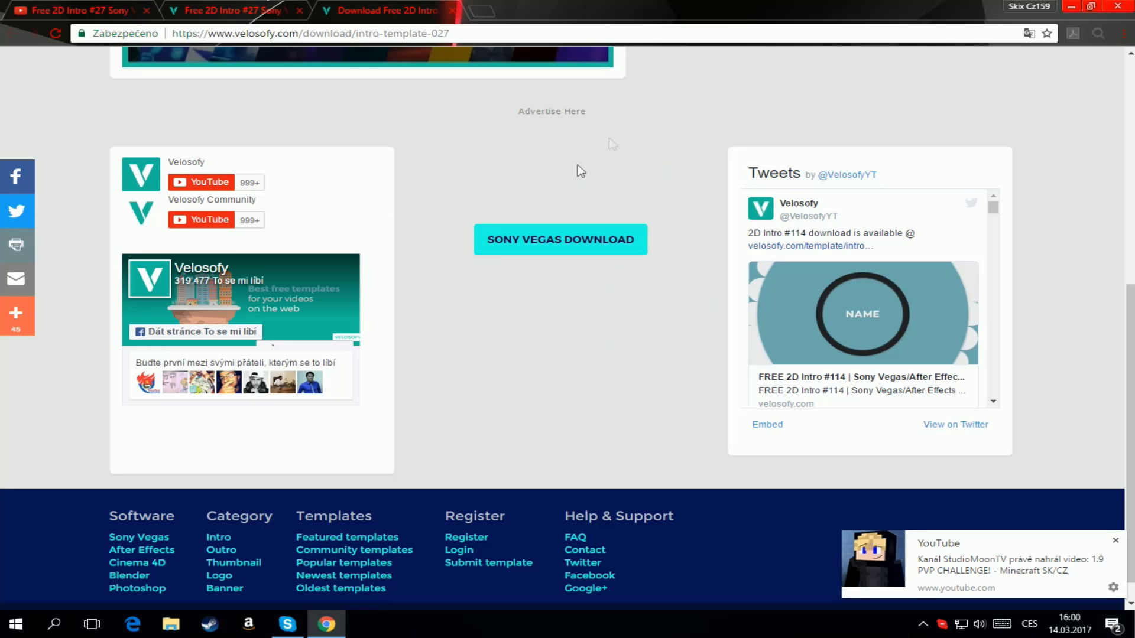
click(544, 251)
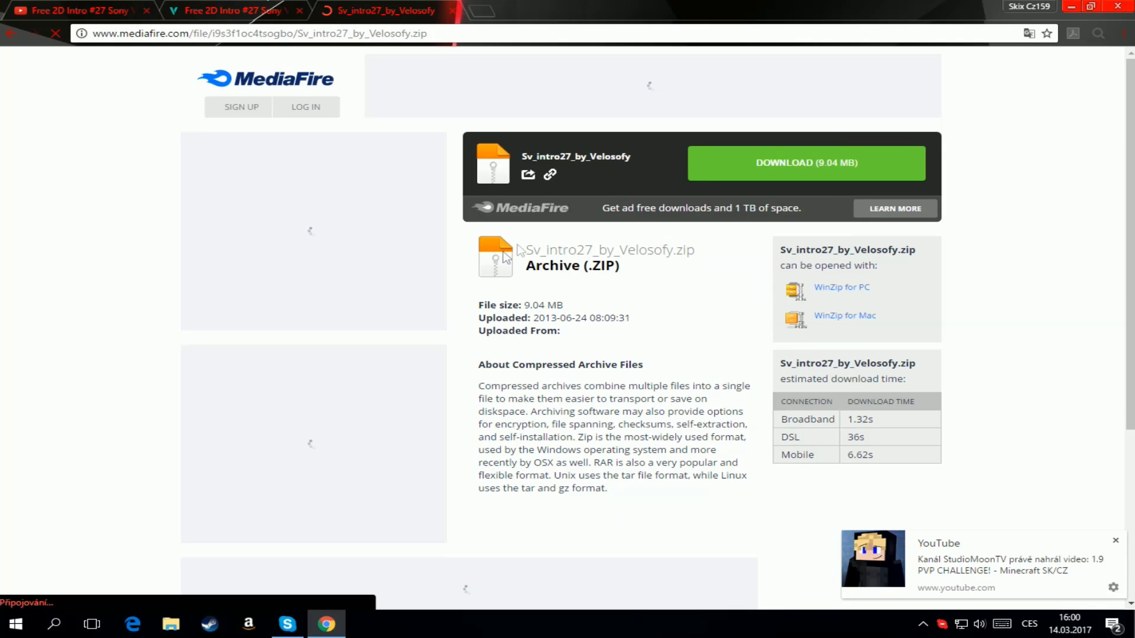
Step: Download Sv_intro27_by_Velosofy.zip from MediaFire and dismiss the YouTube notification
drag(523, 156, 590, 157)
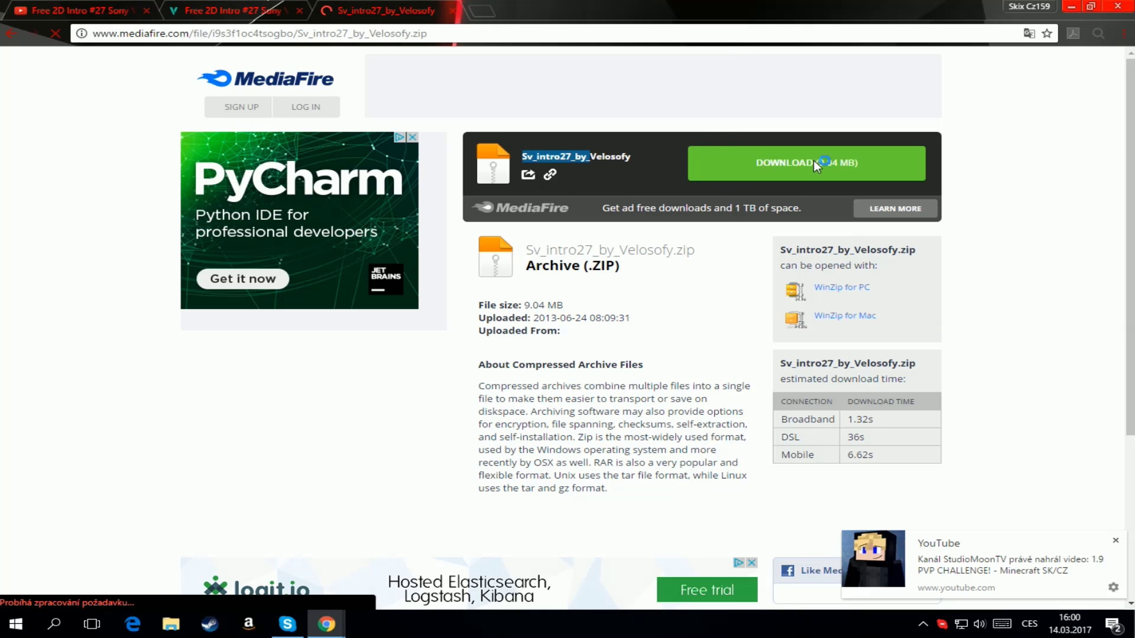
click(797, 162)
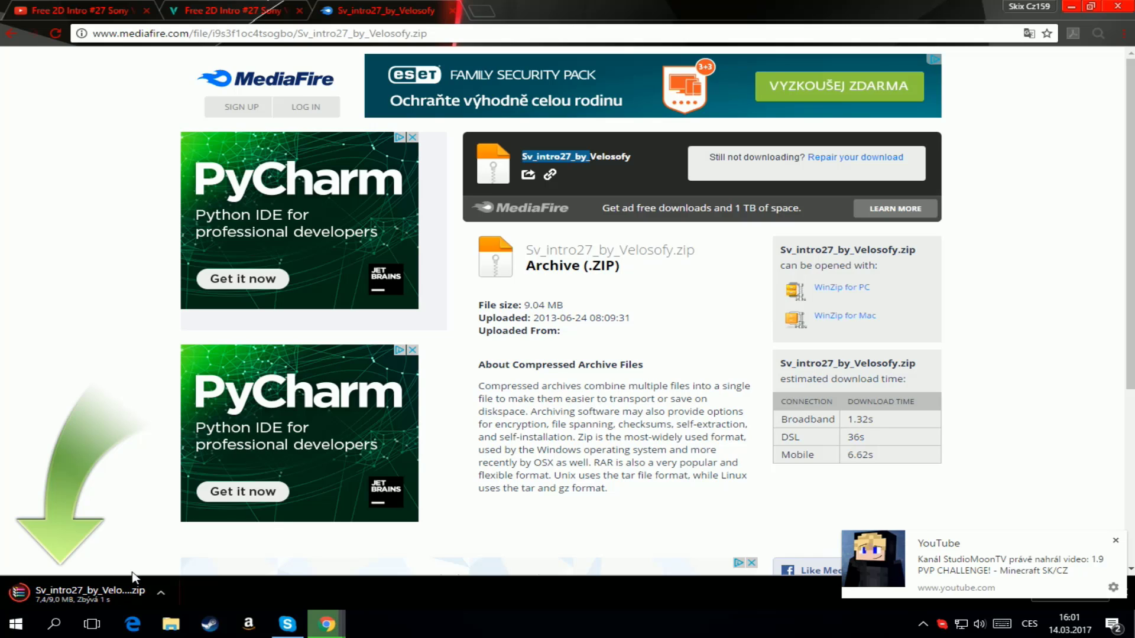
click(1115, 540)
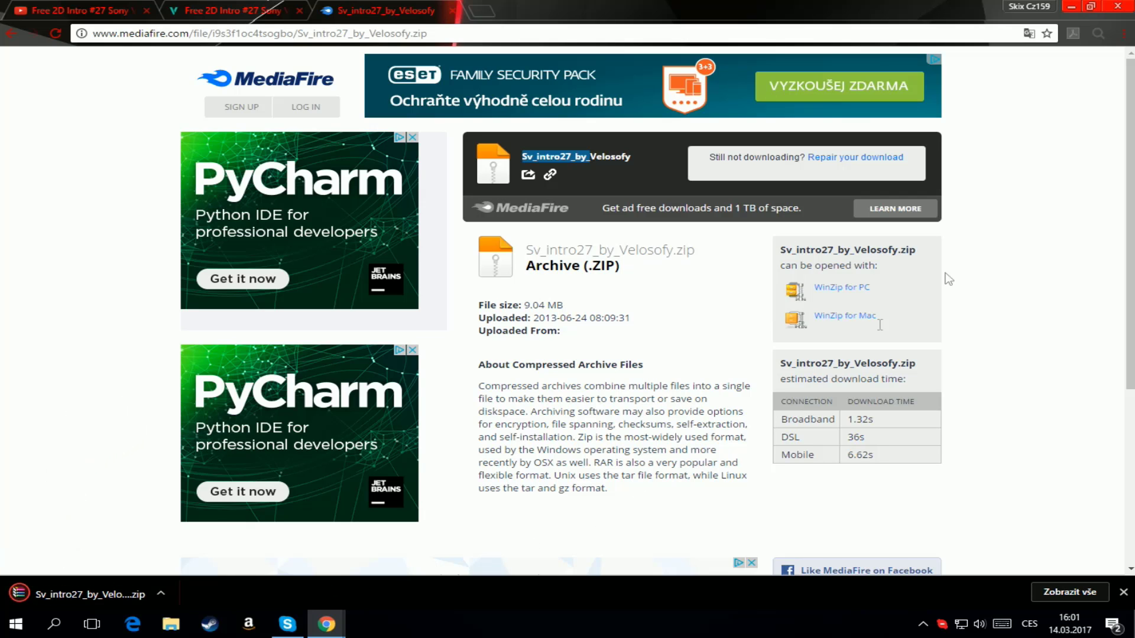
Step: Shrink the browser window so the desktop is accessible and close the advertising pop-up window behind it
click(1090, 6)
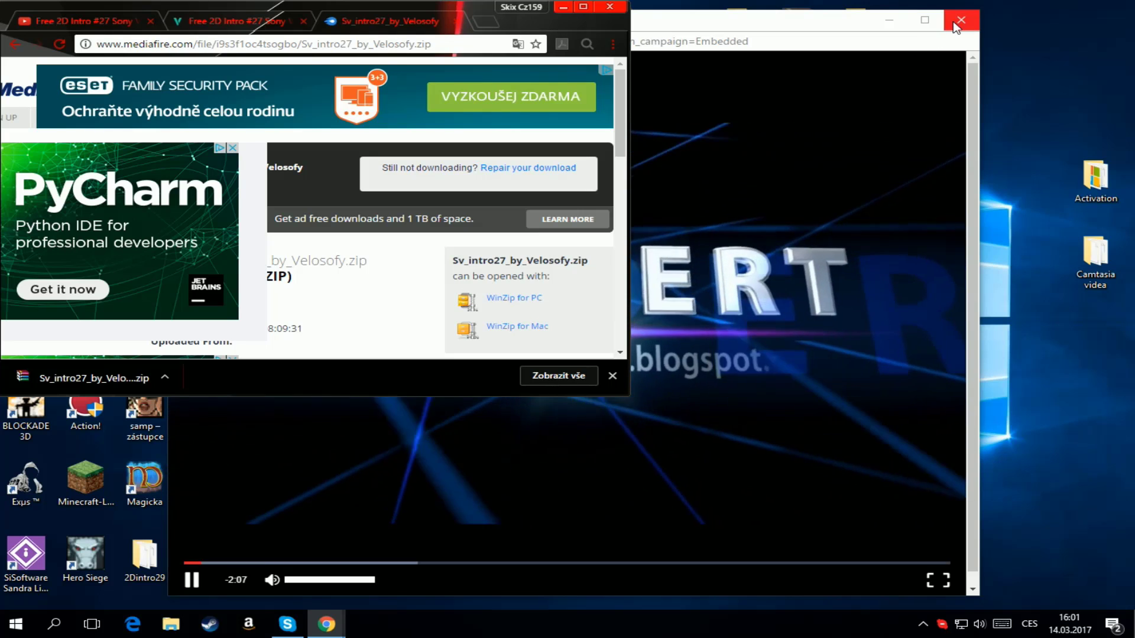
click(953, 19)
click(696, 379)
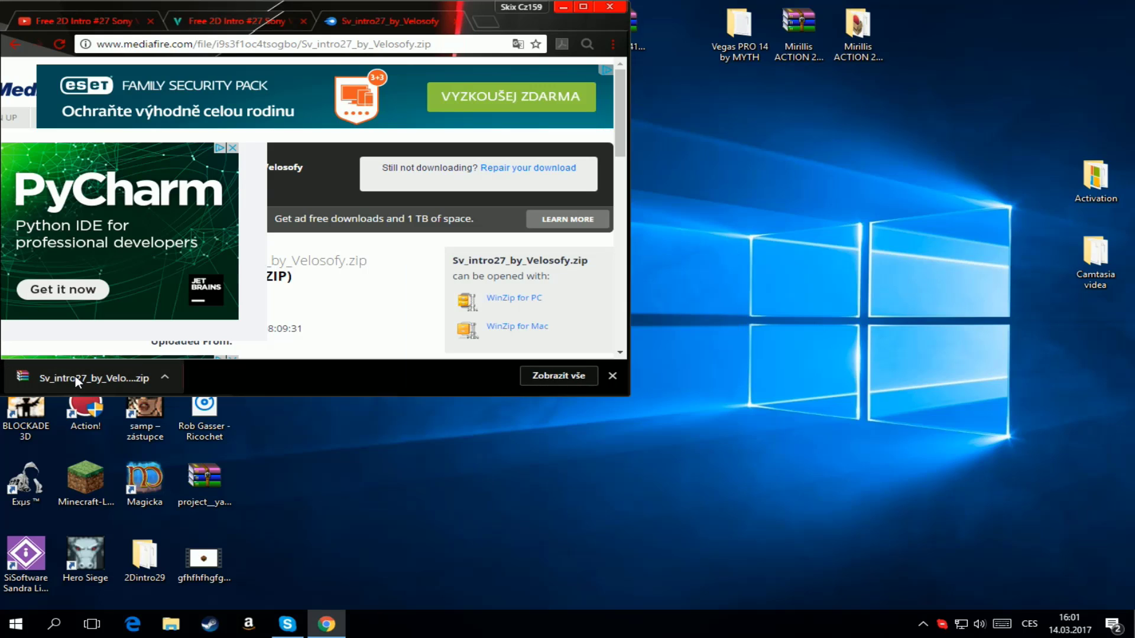
Step: Put the downloaded Sv_intro27_by_Velosofy archive on an empty area of the desktop and minimize the browser
drag(76, 376, 662, 481)
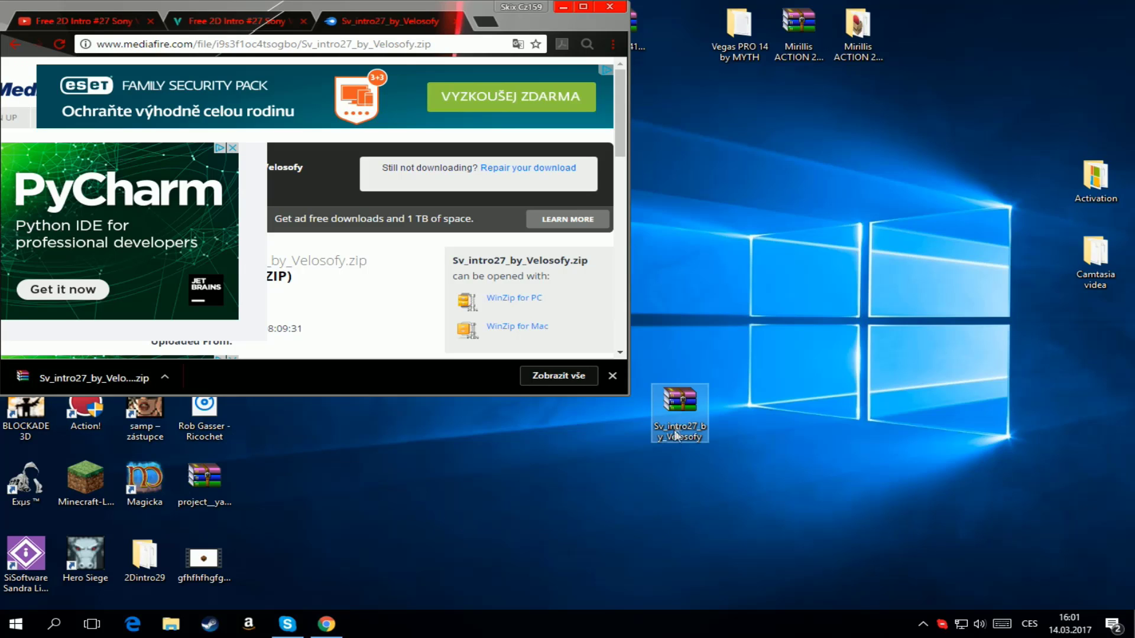
click(569, 6)
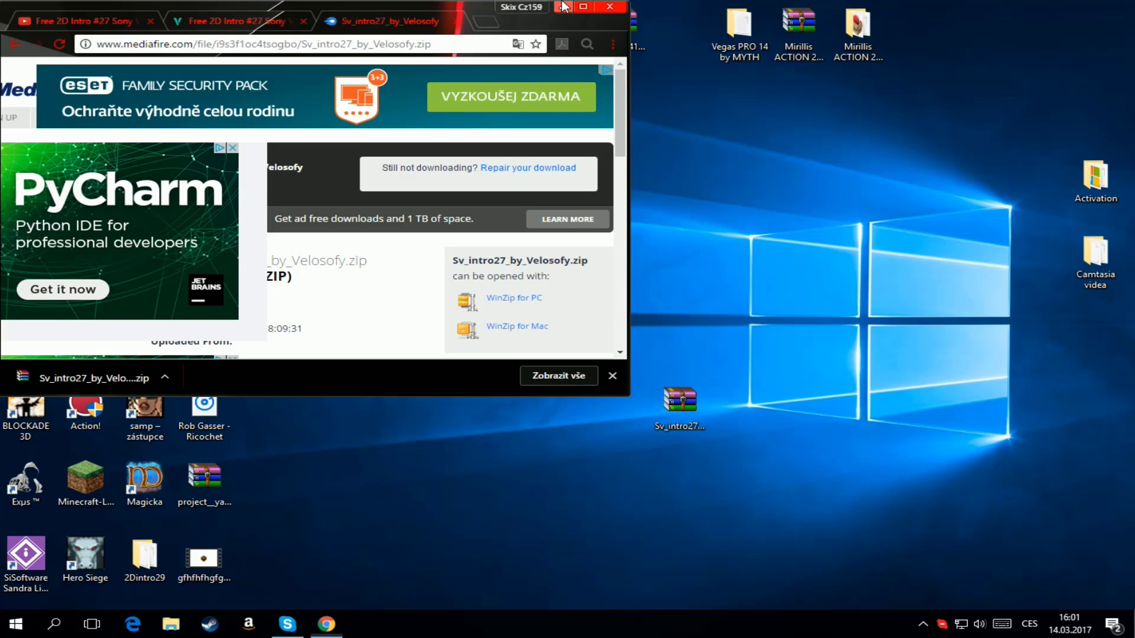
drag(674, 408, 496, 260)
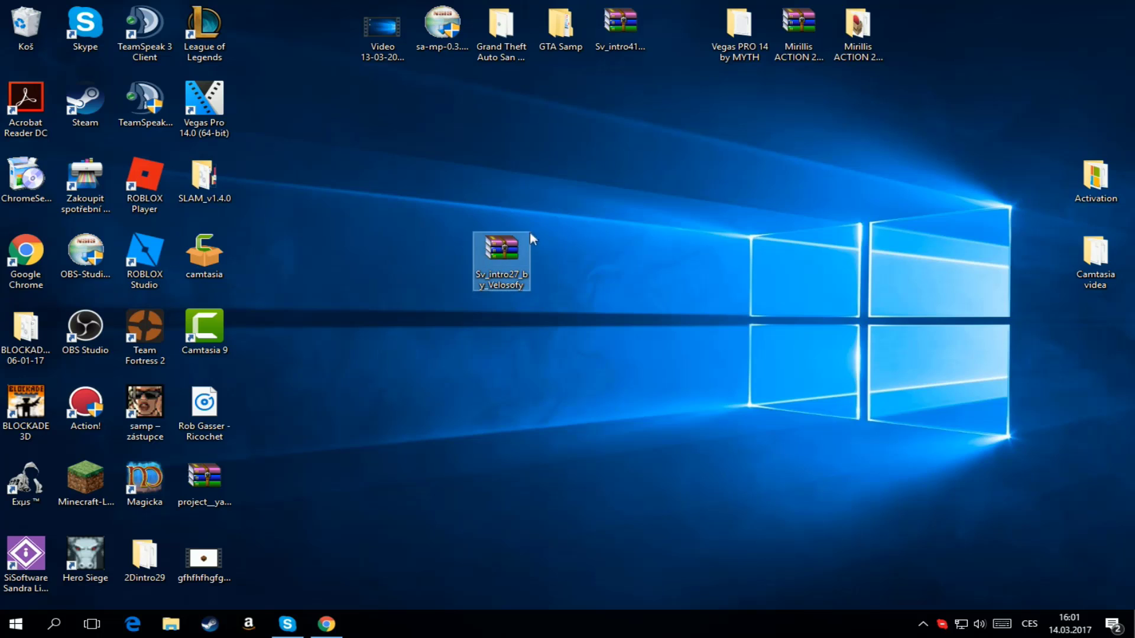
drag(616, 272, 616, 273)
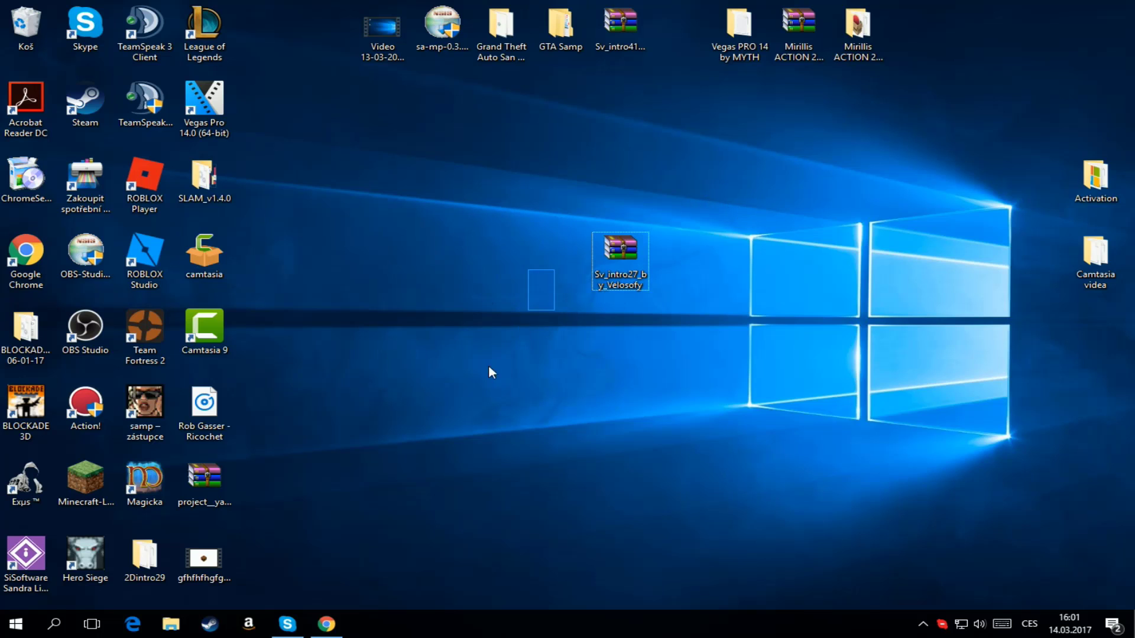
Step: Extract the Sv_intro27_by_Velosofy archive onto the desktop and set the 2dintro27 folder and the archive apart in the empty middle area
right_click(617, 258)
click(651, 312)
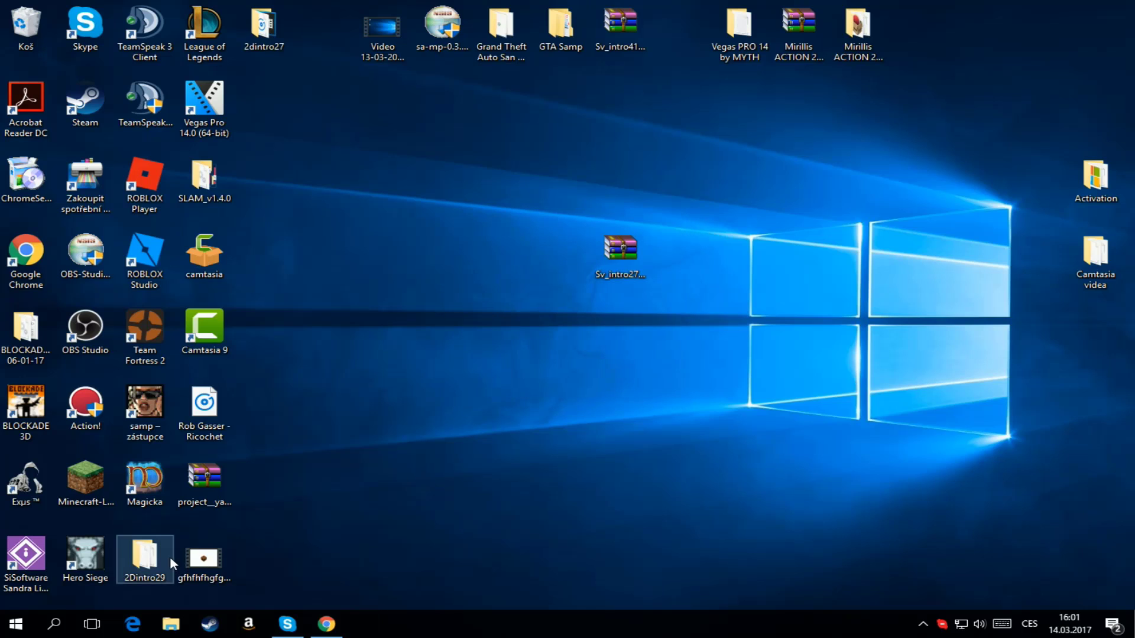
drag(263, 27, 562, 257)
drag(641, 237, 763, 310)
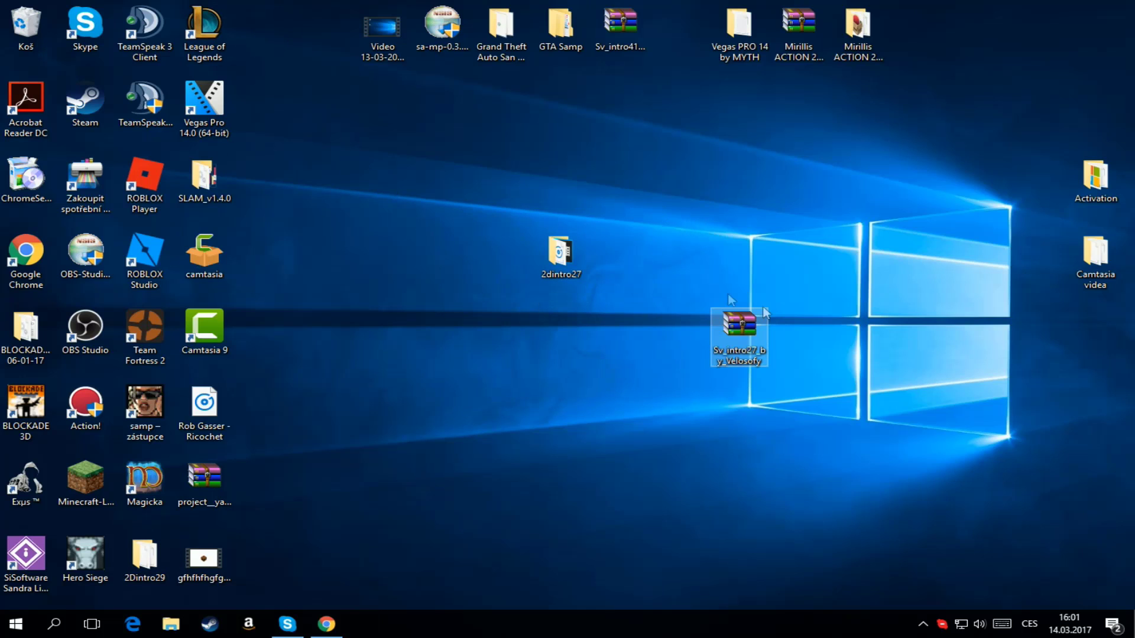
Step: Open the OpenThis project from the 2dintro27 desktop folder in Vegas Pro and play the intro through once
drag(591, 188, 478, 363)
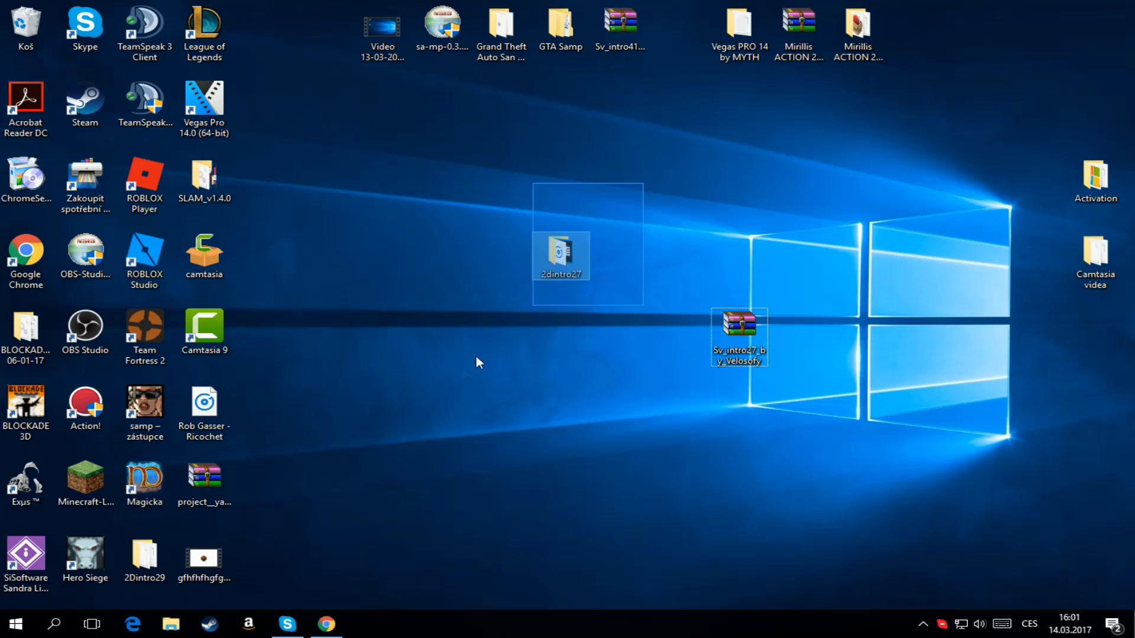
click(572, 254)
double_click(574, 255)
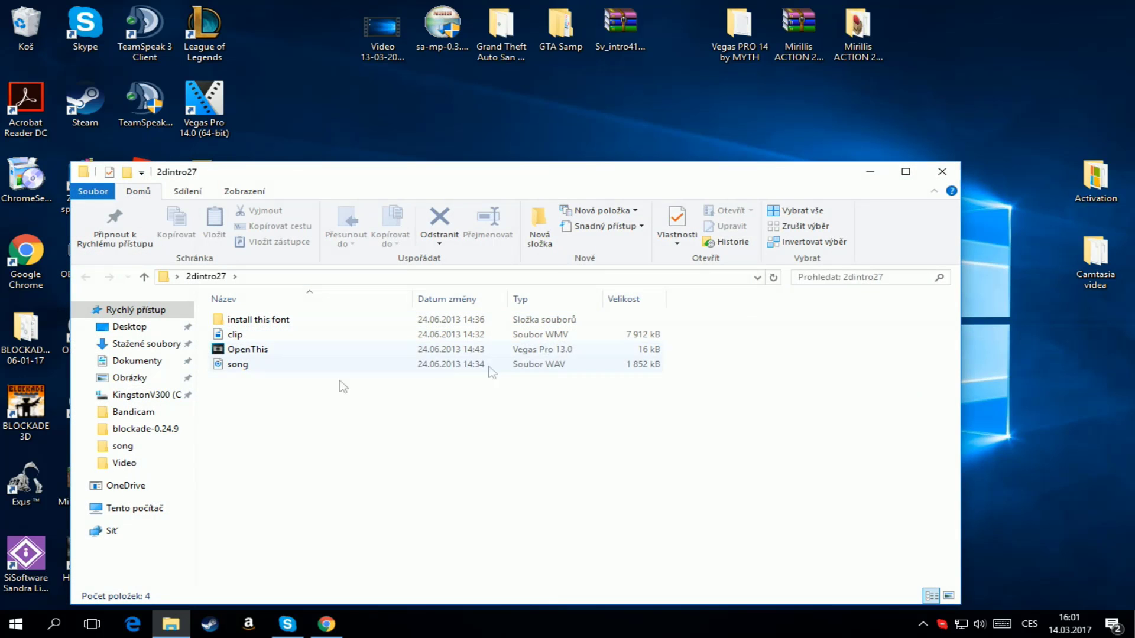
double_click(264, 351)
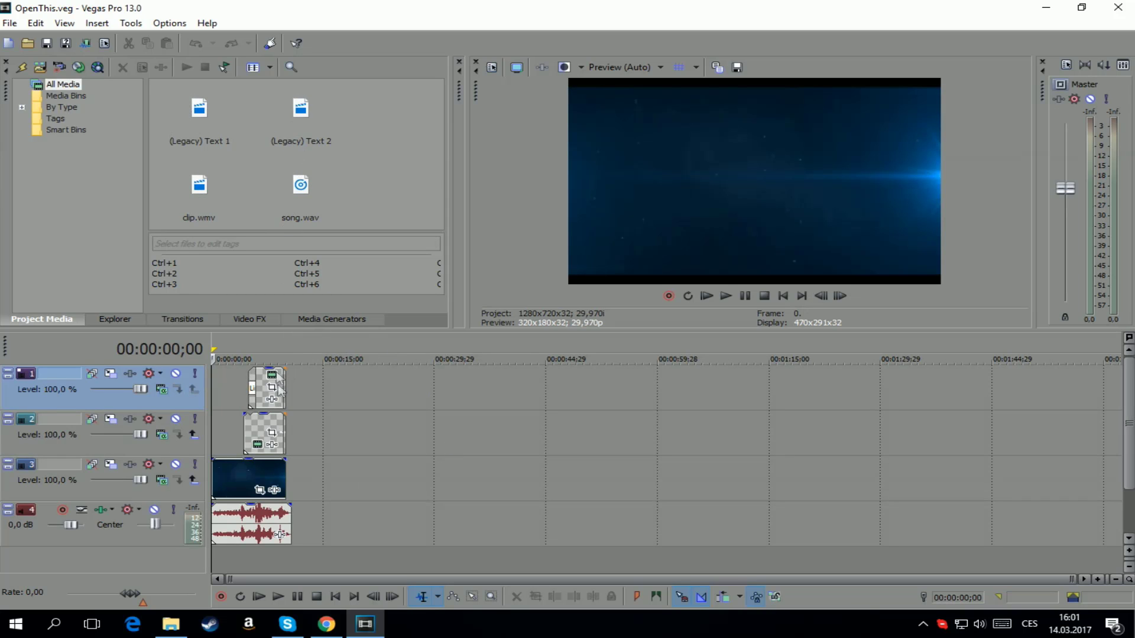
click(726, 296)
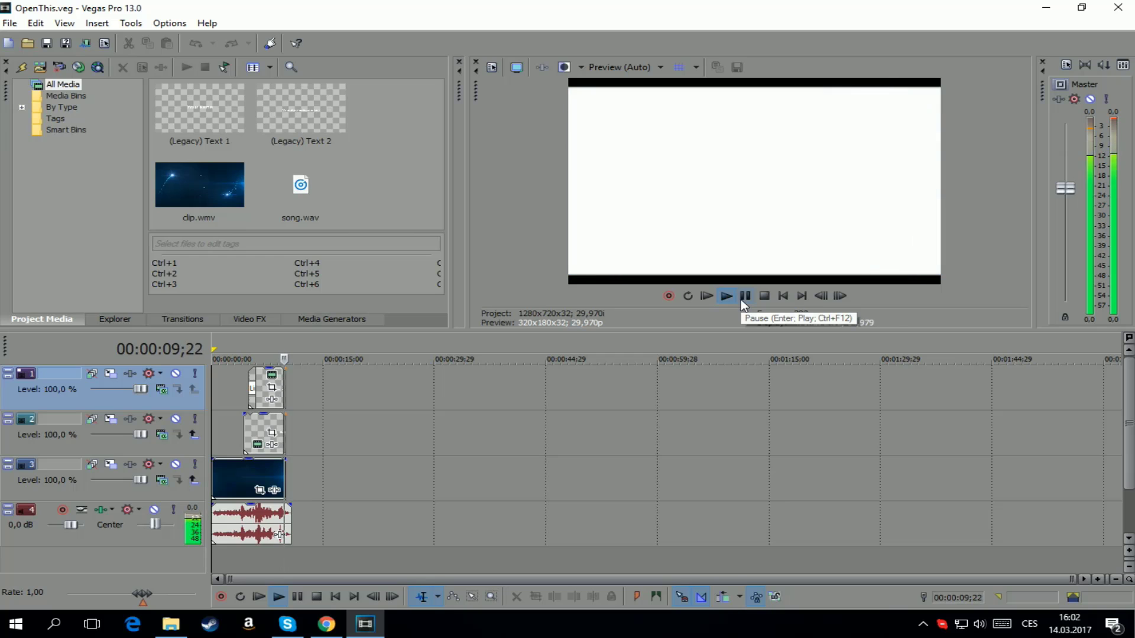
click(742, 300)
Step: Switch to Chrome, close the MediaFire and Velosofy tabs, and look over the template's YouTube page and its description
click(327, 624)
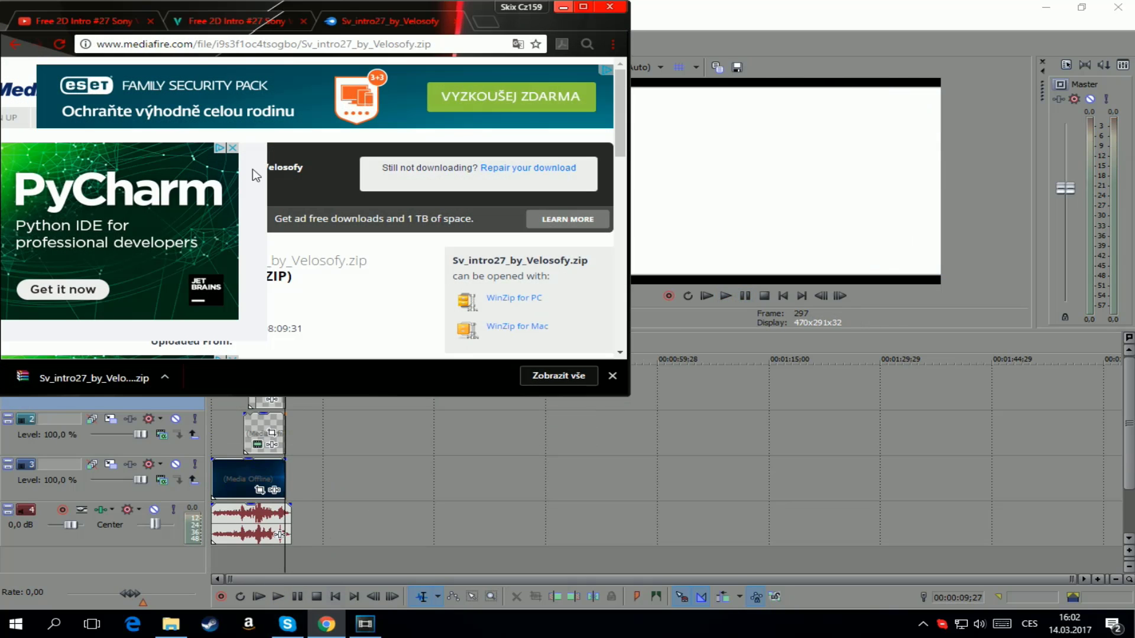
click(457, 21)
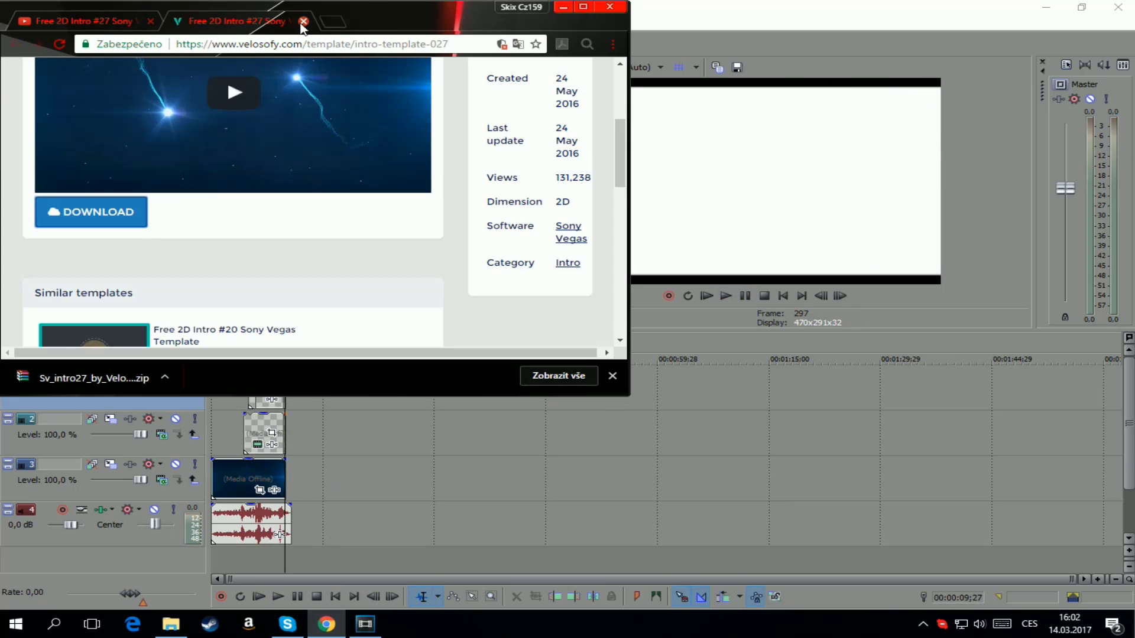
click(304, 22)
scroll(255, 201, up, 3)
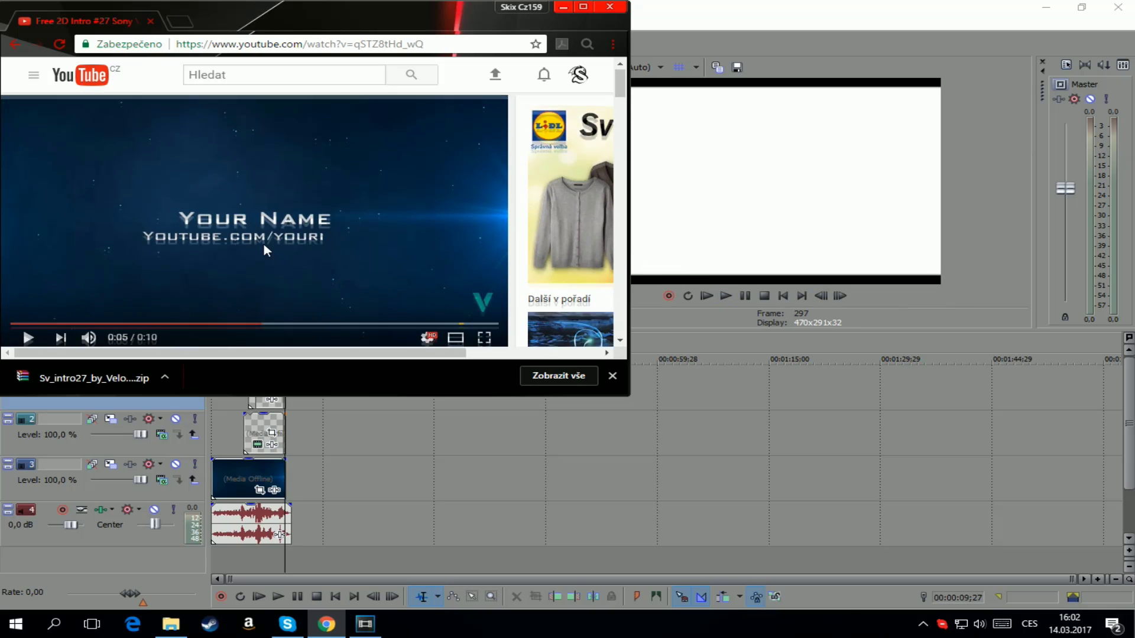
scroll(264, 249, down, 5)
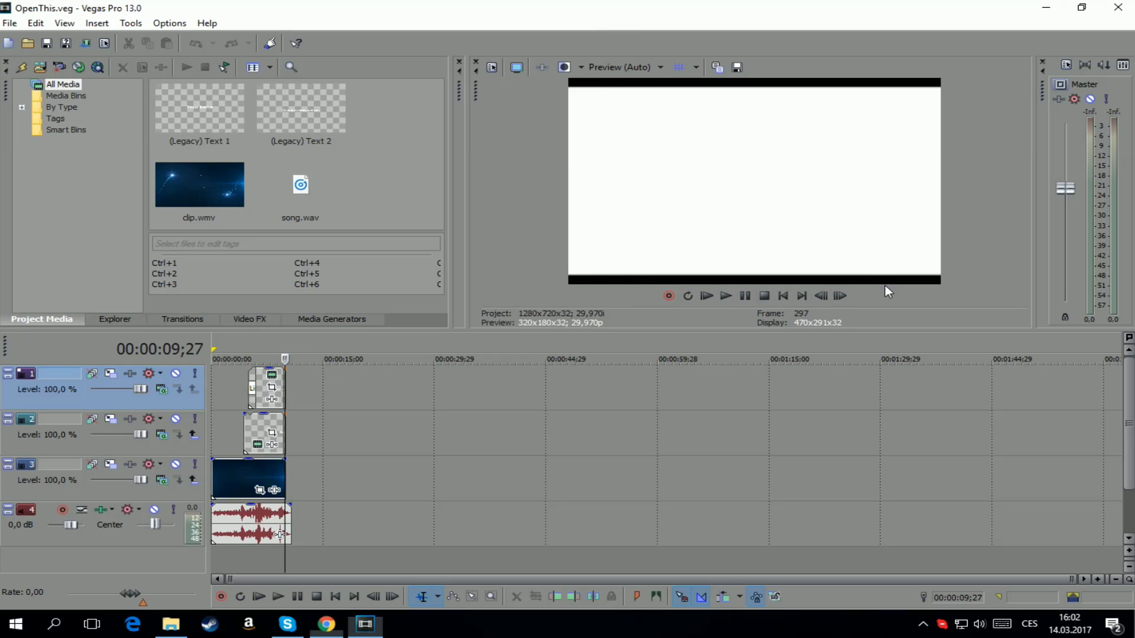
Step: Switch back to Vegas Pro and play the intro from 00:00:02;13, pausing at 00:00:06;11 with both text lines in the preview
click(881, 292)
click(228, 371)
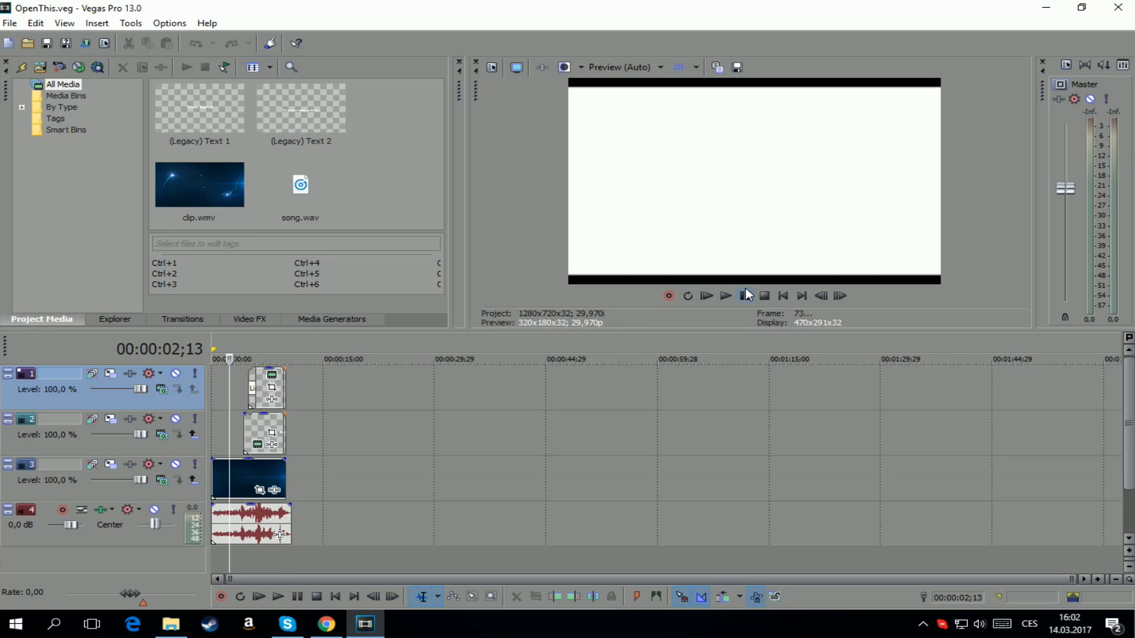
key(space)
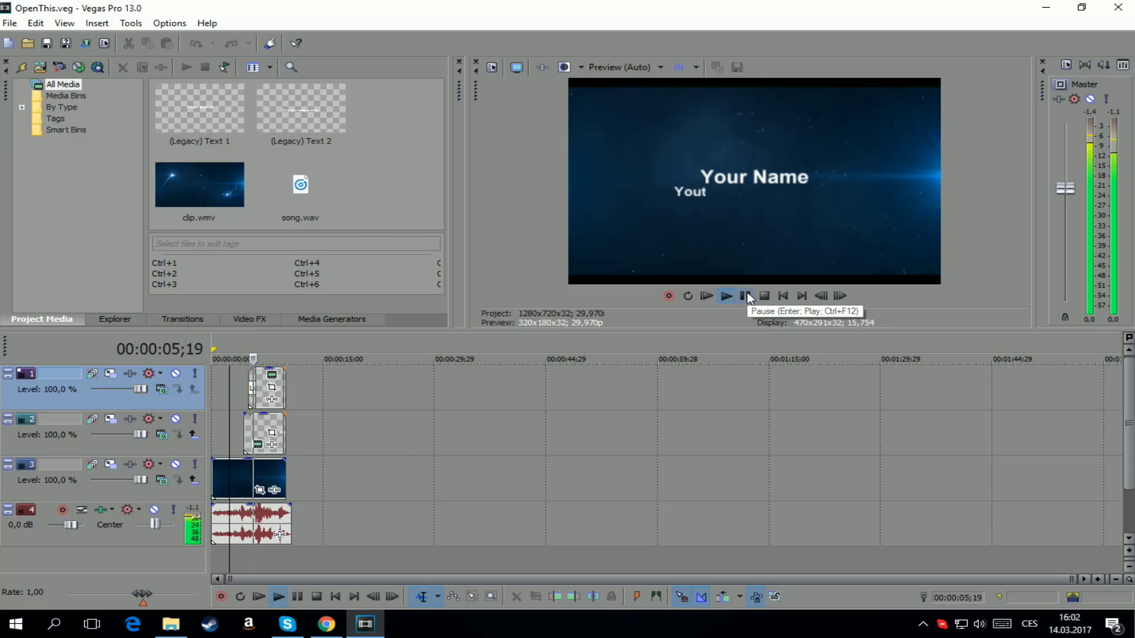
click(745, 295)
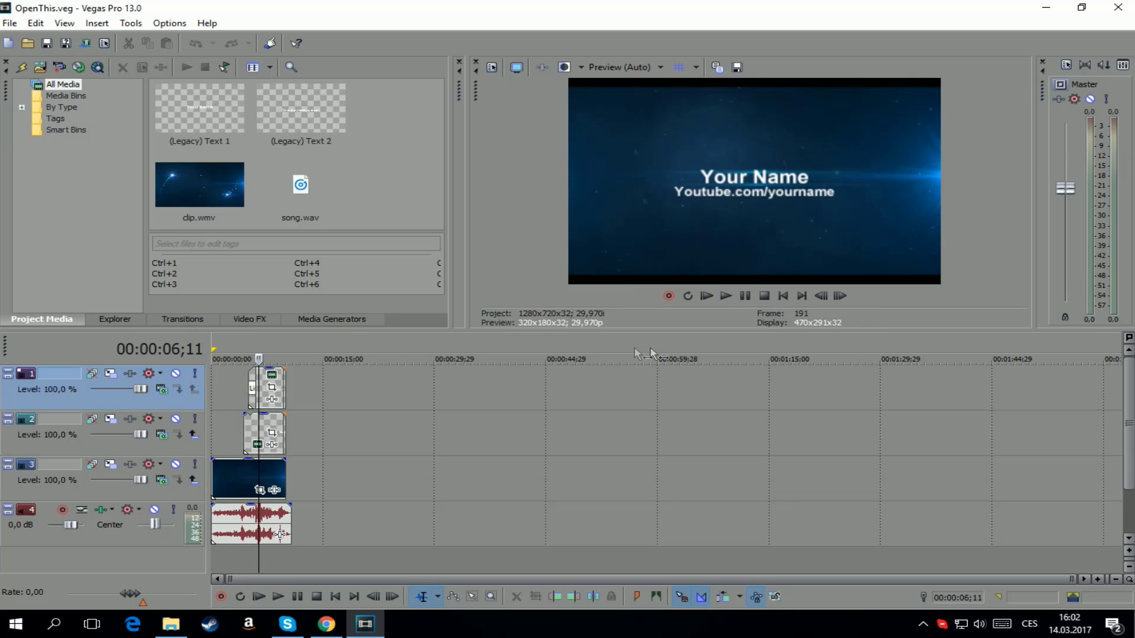
Step: Change the generated text on track 1 to "Youtube.com/Skix cz159" and close the text generator
click(274, 380)
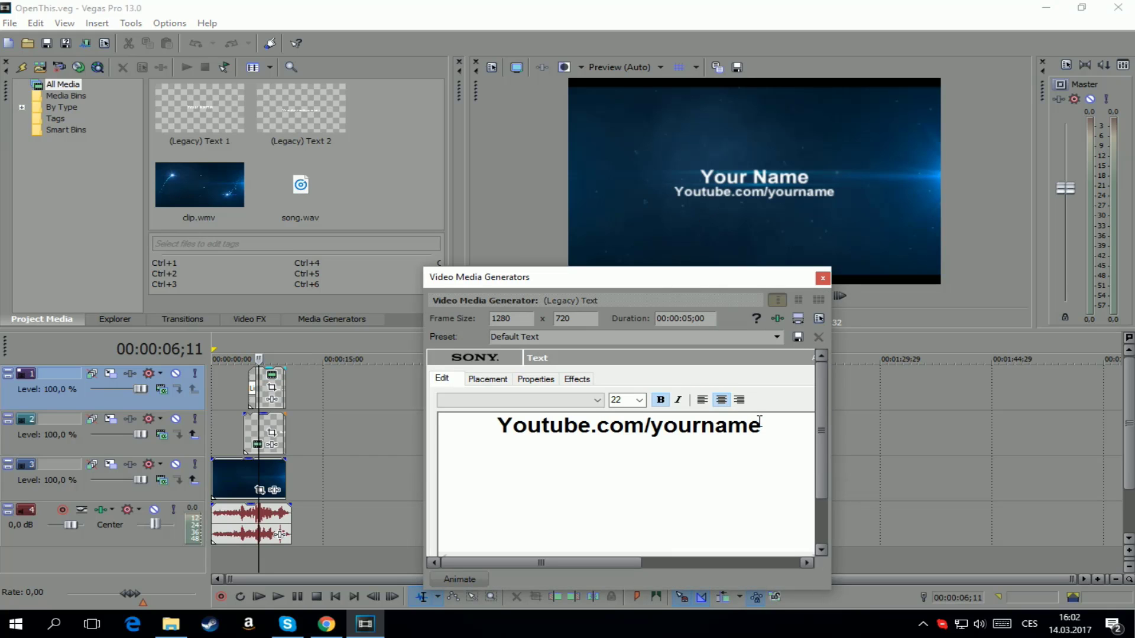
drag(763, 426, 651, 425)
text(S)
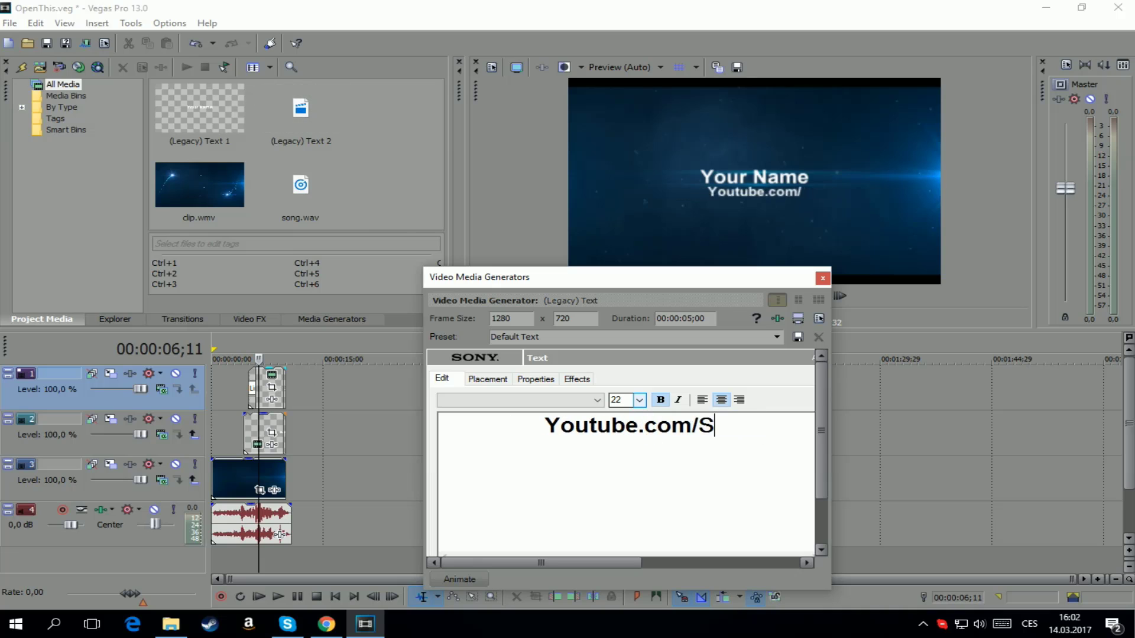
text(kix c)
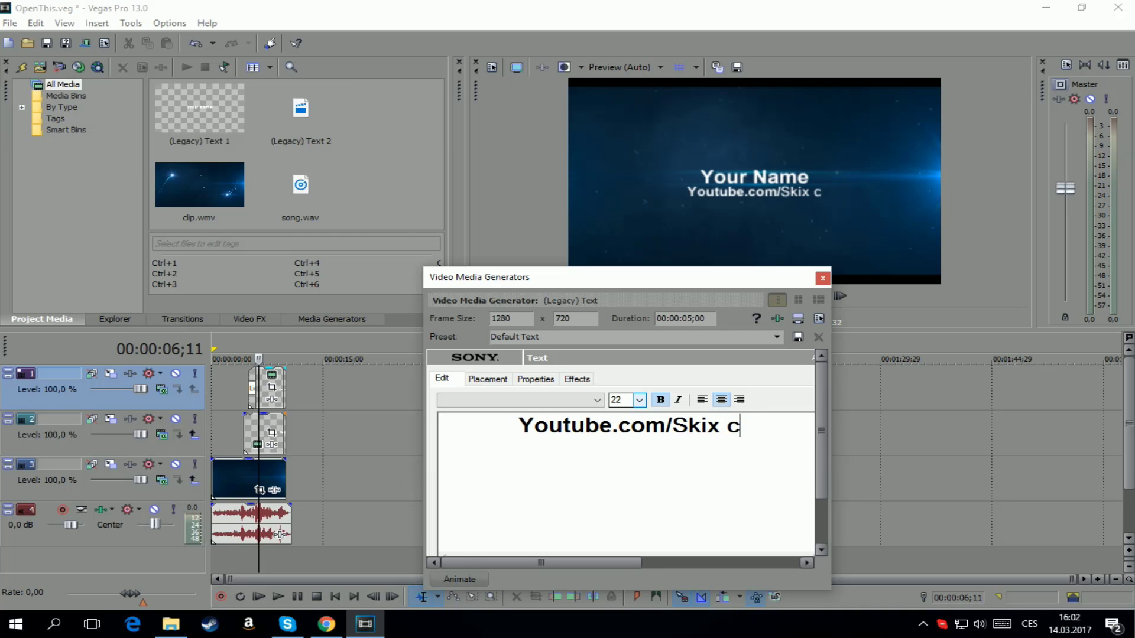
text(z159)
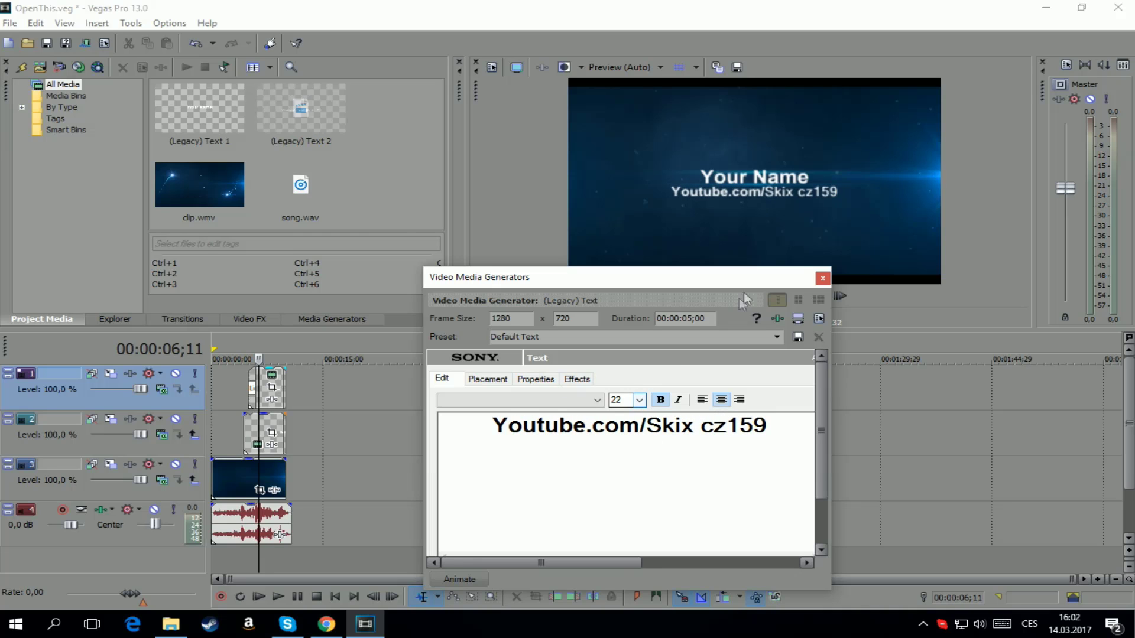
key(Escape)
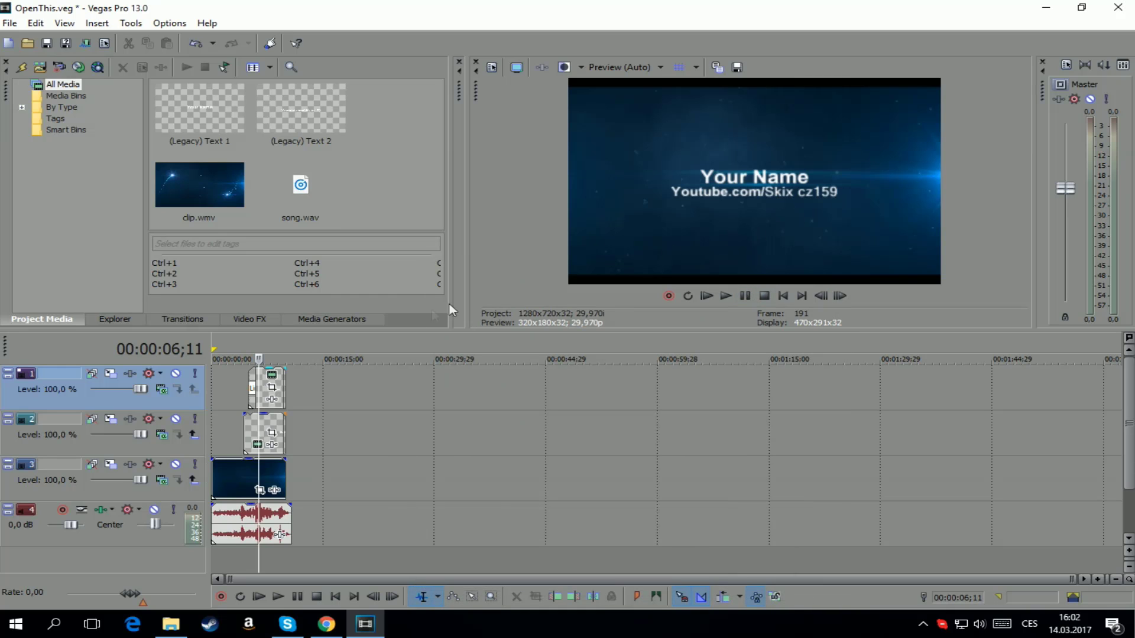
Step: Replace "Your Name" in the generated text on track 2 with "SkiXinCz" and close the text generator
click(256, 446)
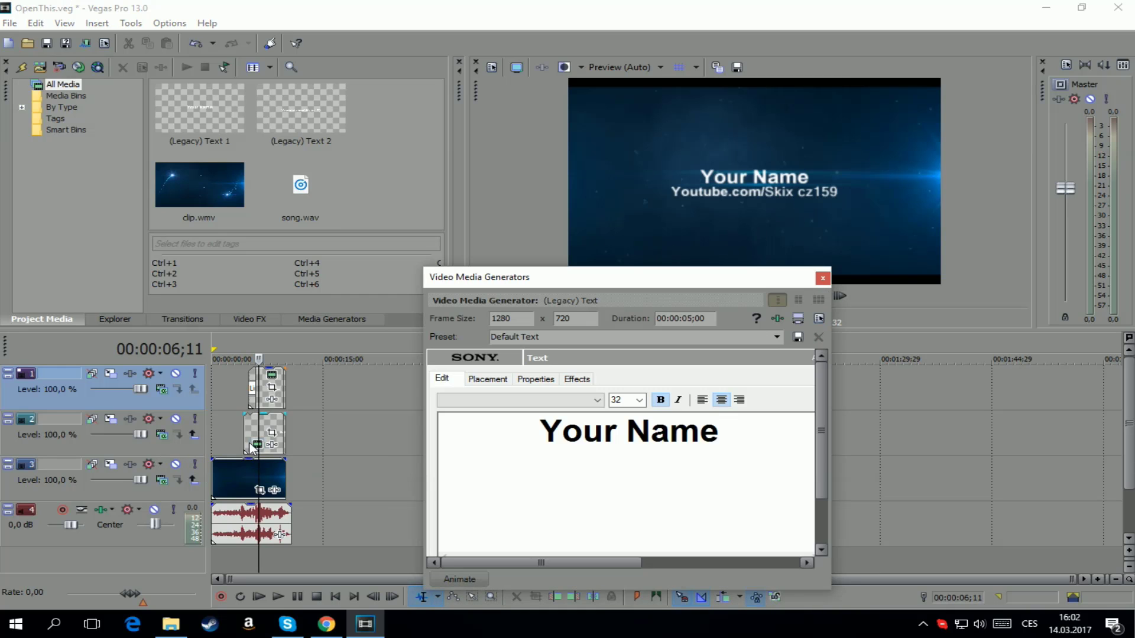
drag(730, 430, 510, 426)
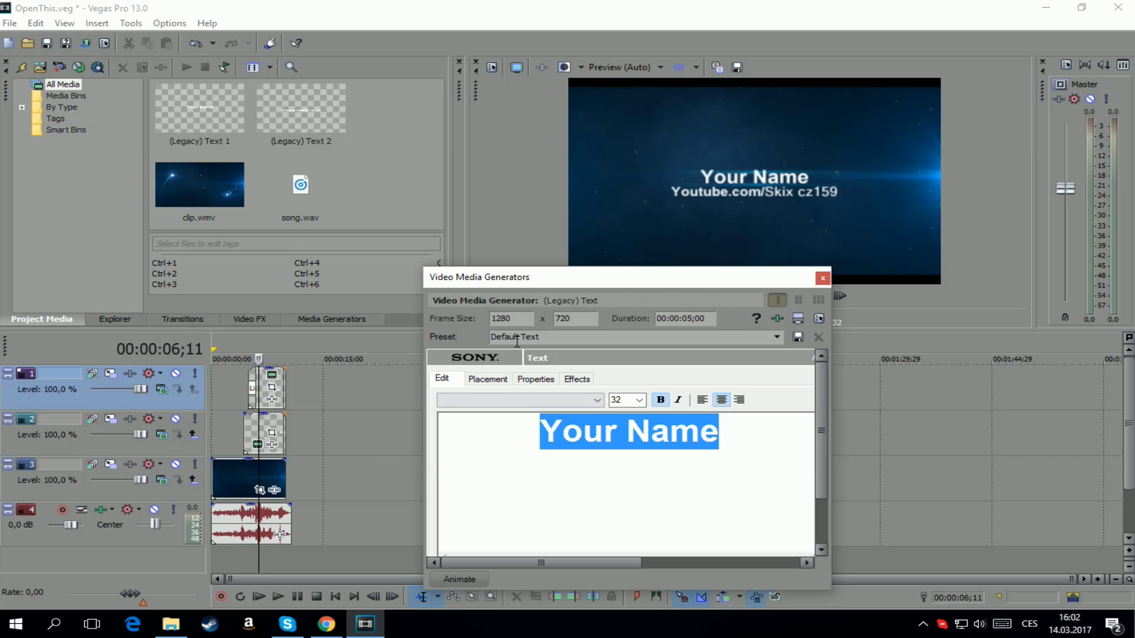
key(Delete)
text(SkiXinCZ)
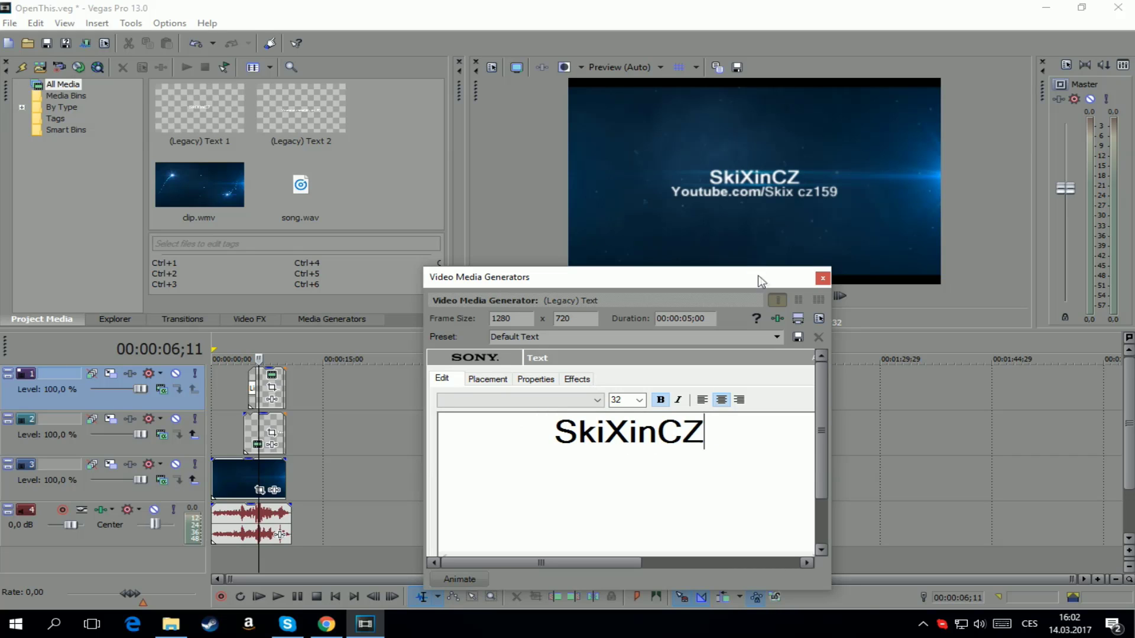
key(BackSpace)
text(z)
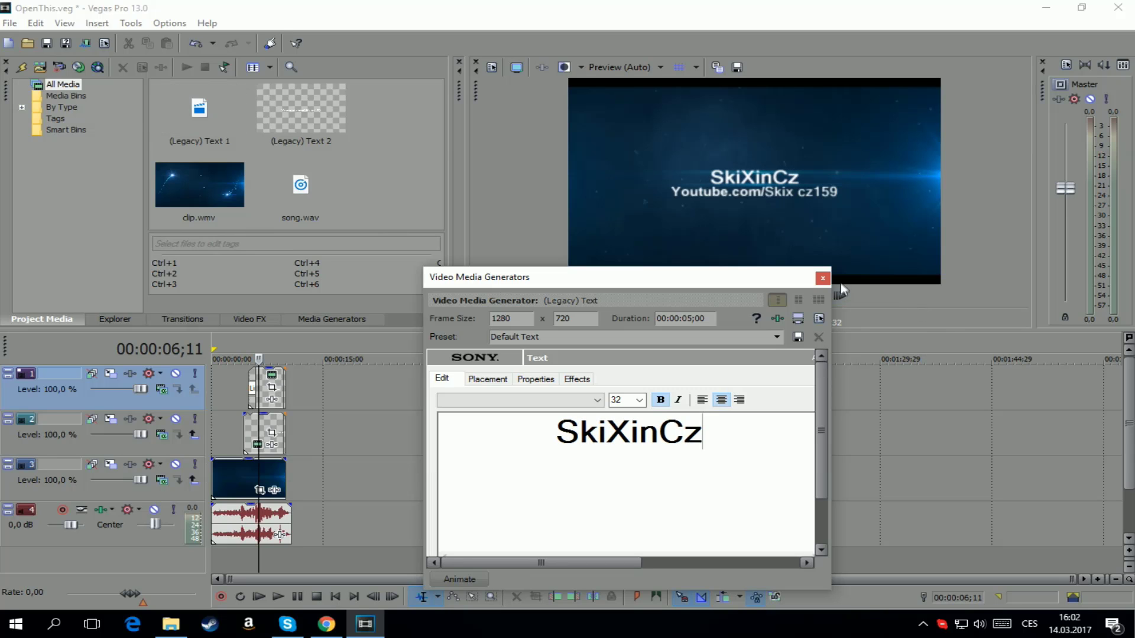
click(823, 279)
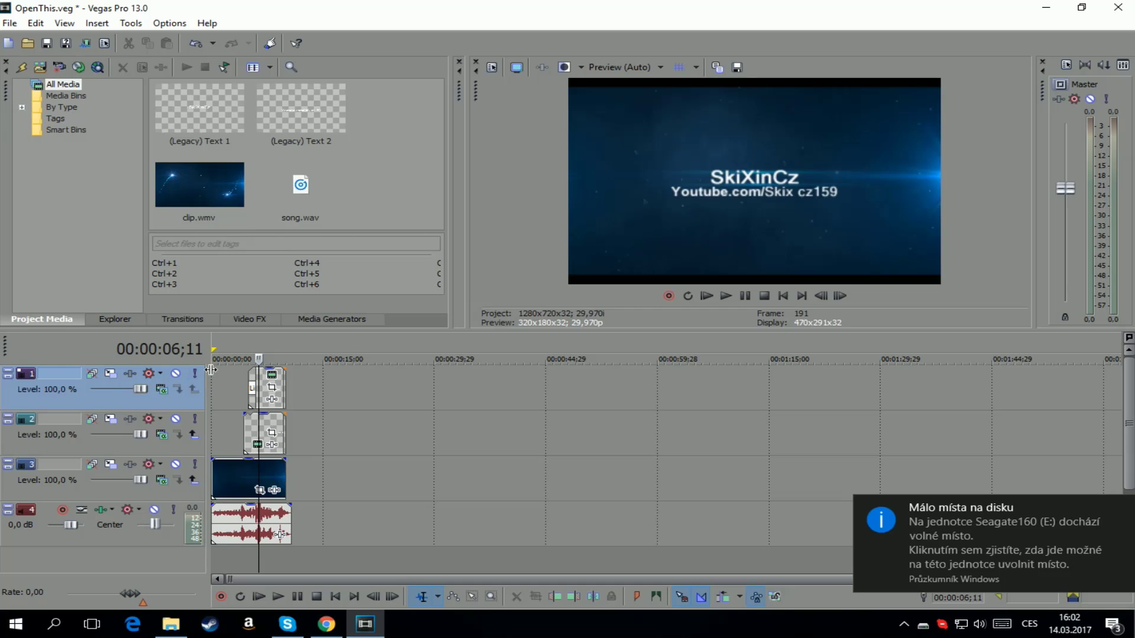
Step: Play the edited intro from the start of the timeline and pause after its end
click(764, 296)
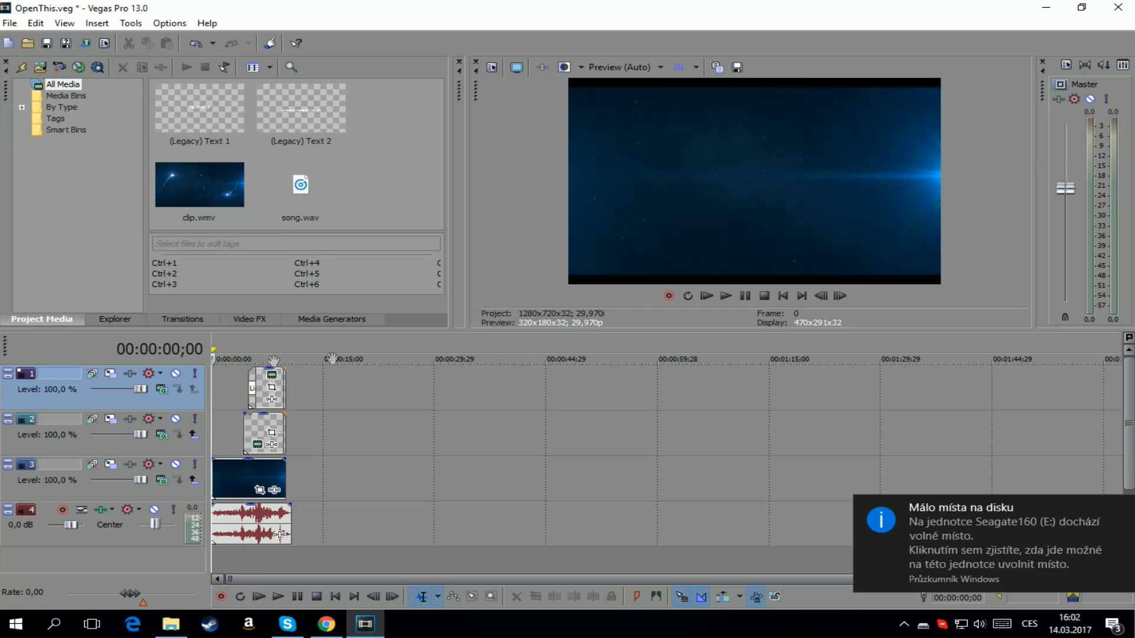
click(745, 295)
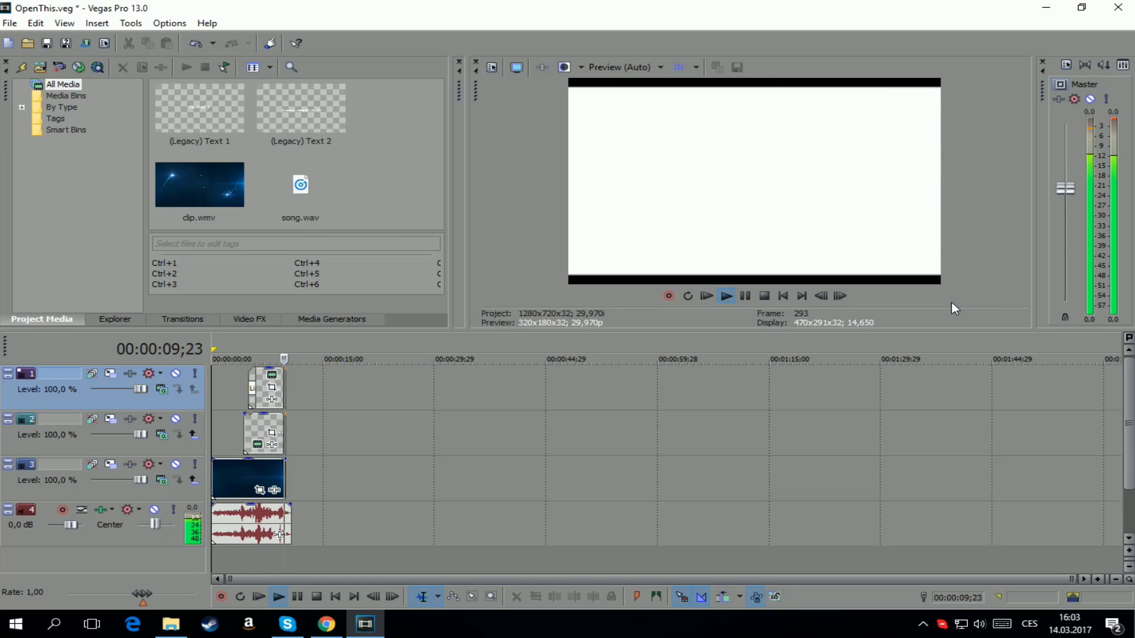
click(746, 296)
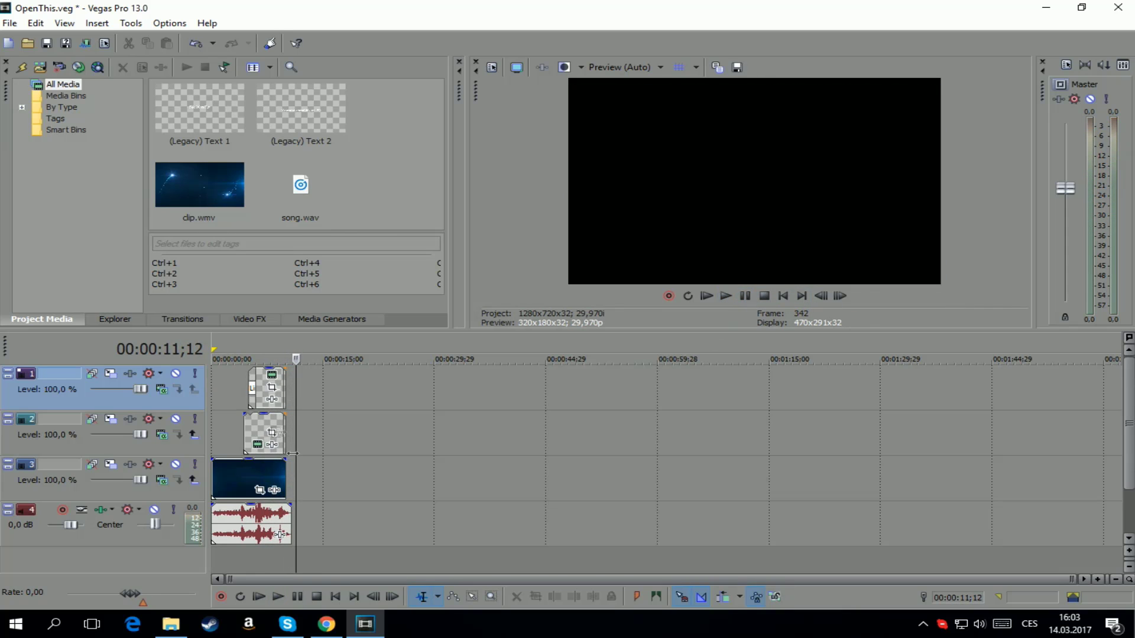
Step: Set the loop region from the timeline start to 00:00:10;22, covering the whole intro, and open the Render As settings
double_click(237, 383)
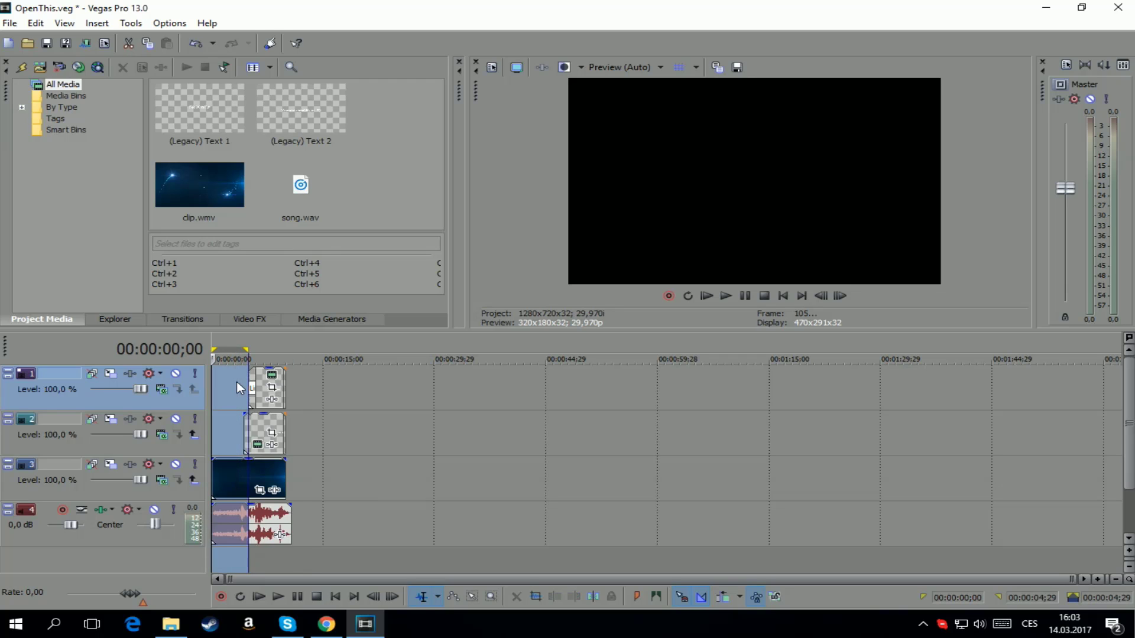
click(237, 382)
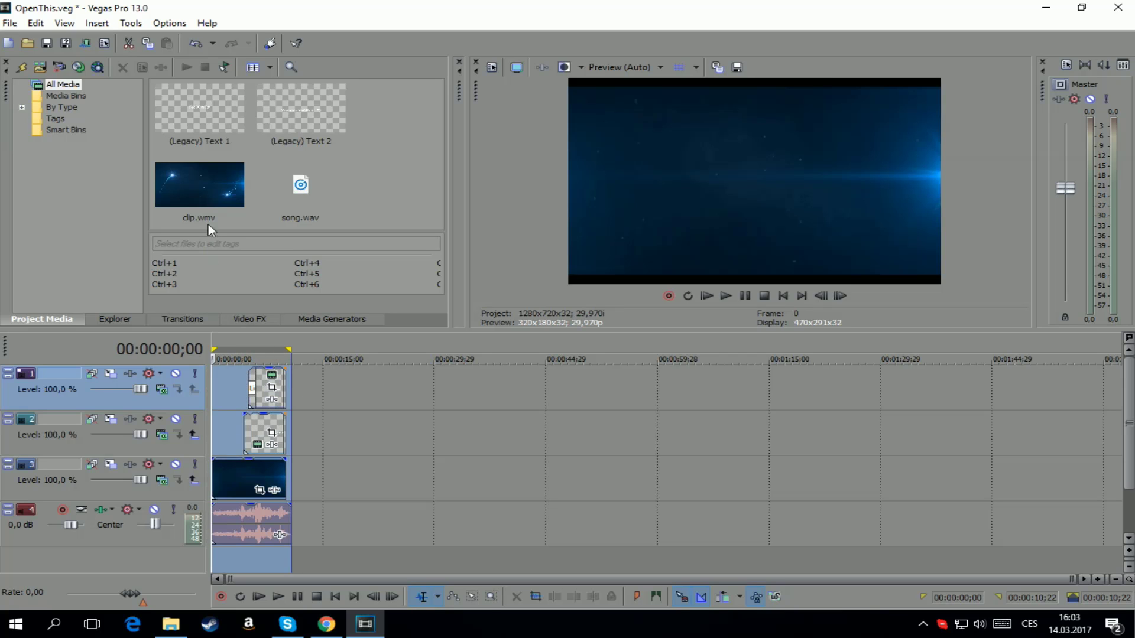
click(9, 23)
click(60, 147)
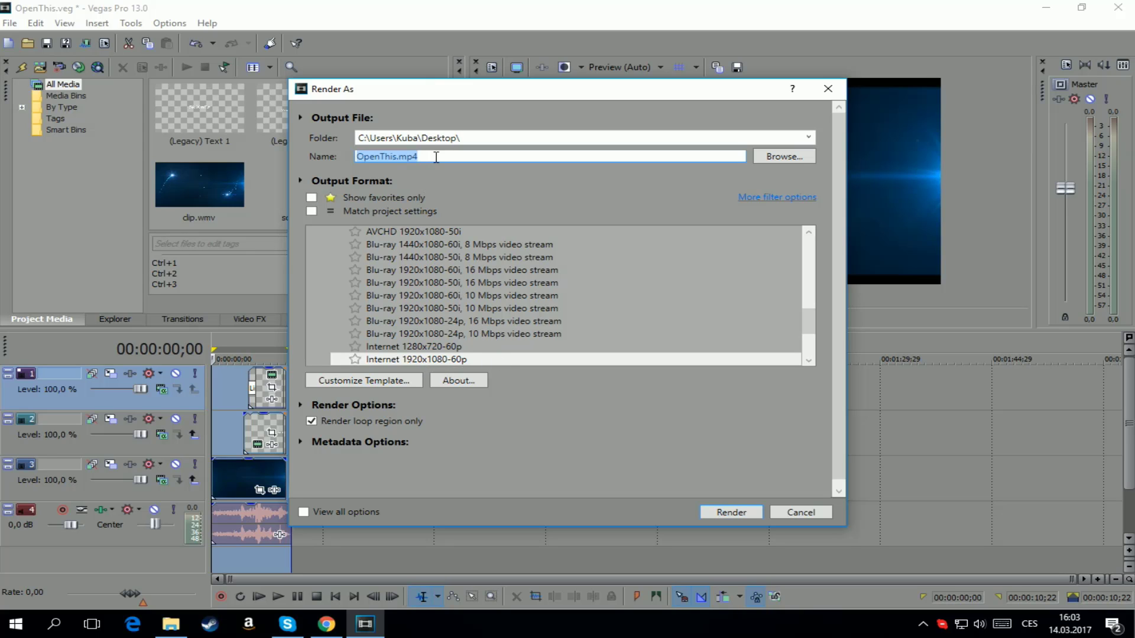
Step: Render the loop region to the Desktop as introskix.mp4 with the Sony AVC/MVC Internet 1920x1080-60p template
key(BackSpace)
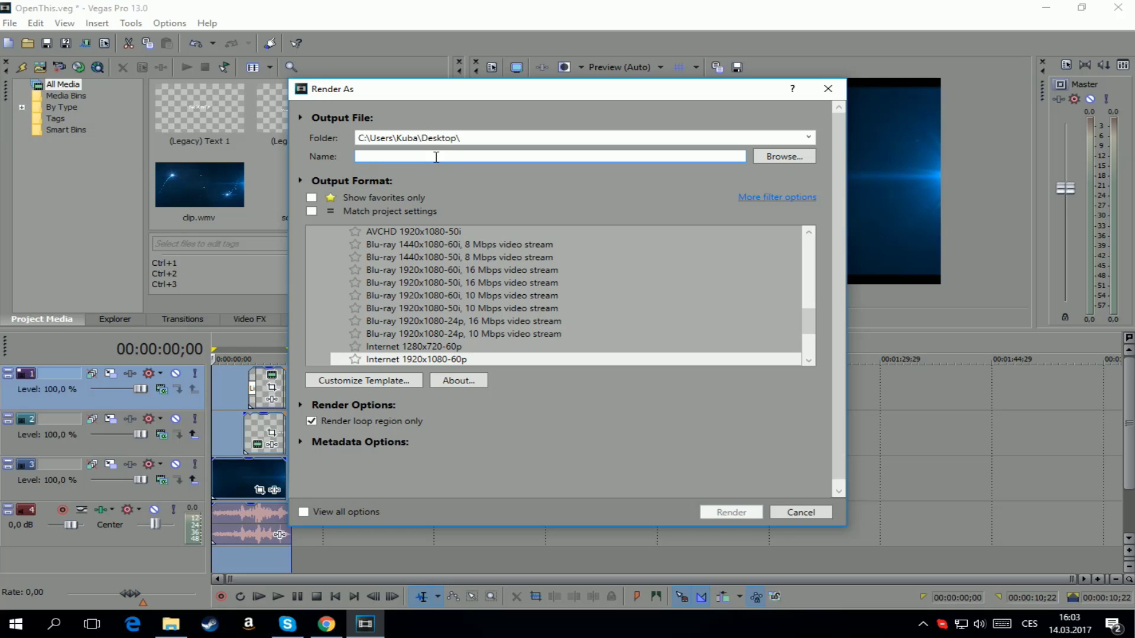
text(introskix)
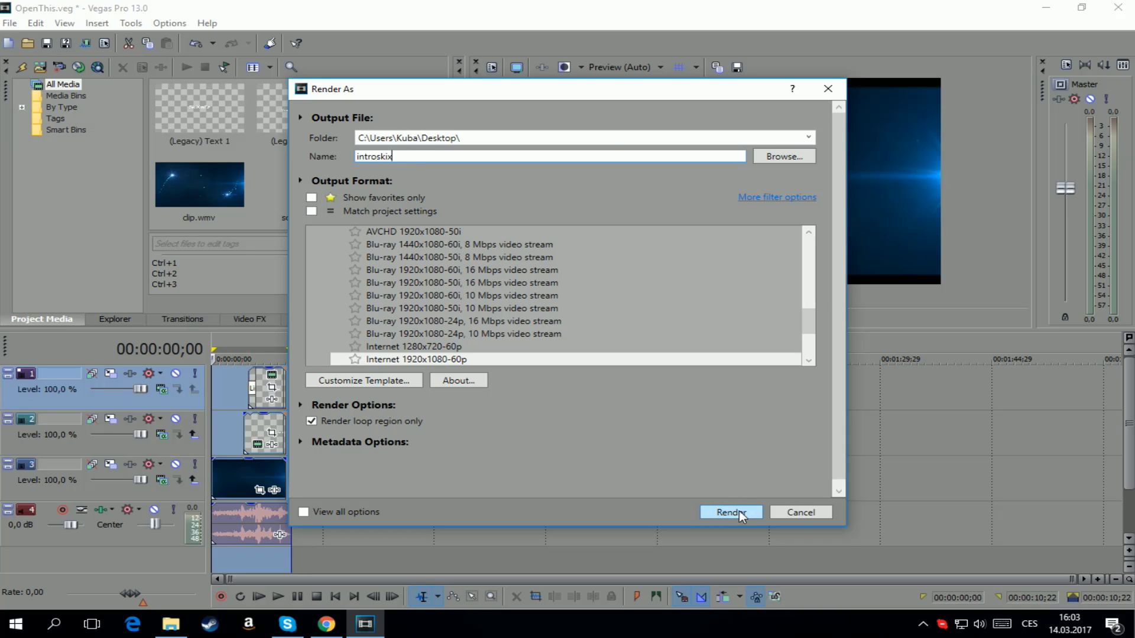
click(785, 158)
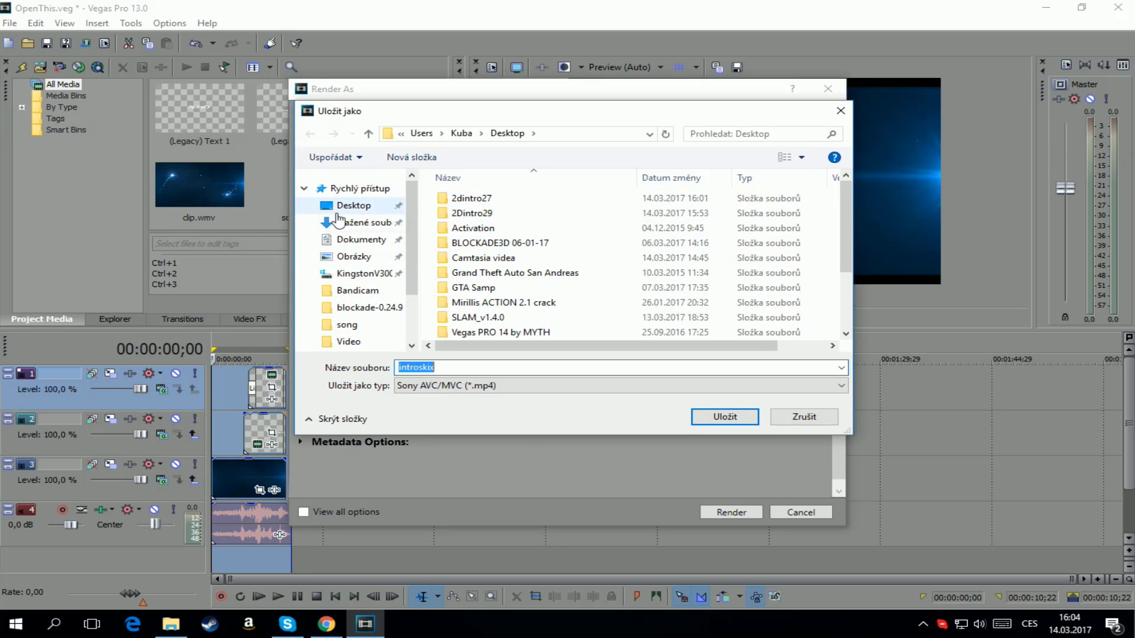
click(715, 417)
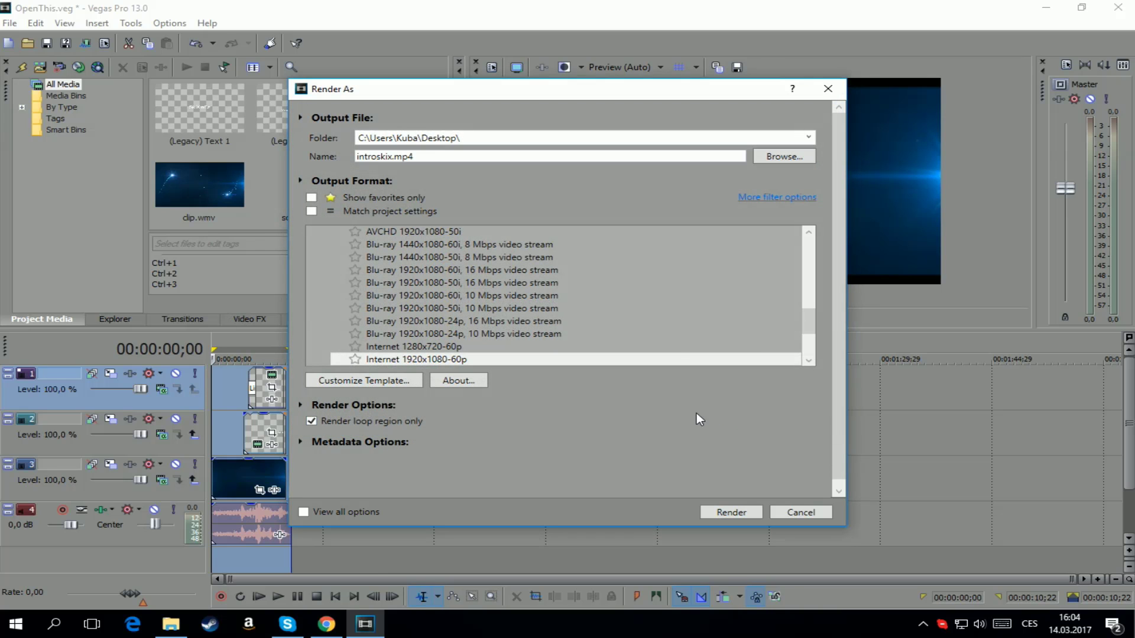
click(747, 514)
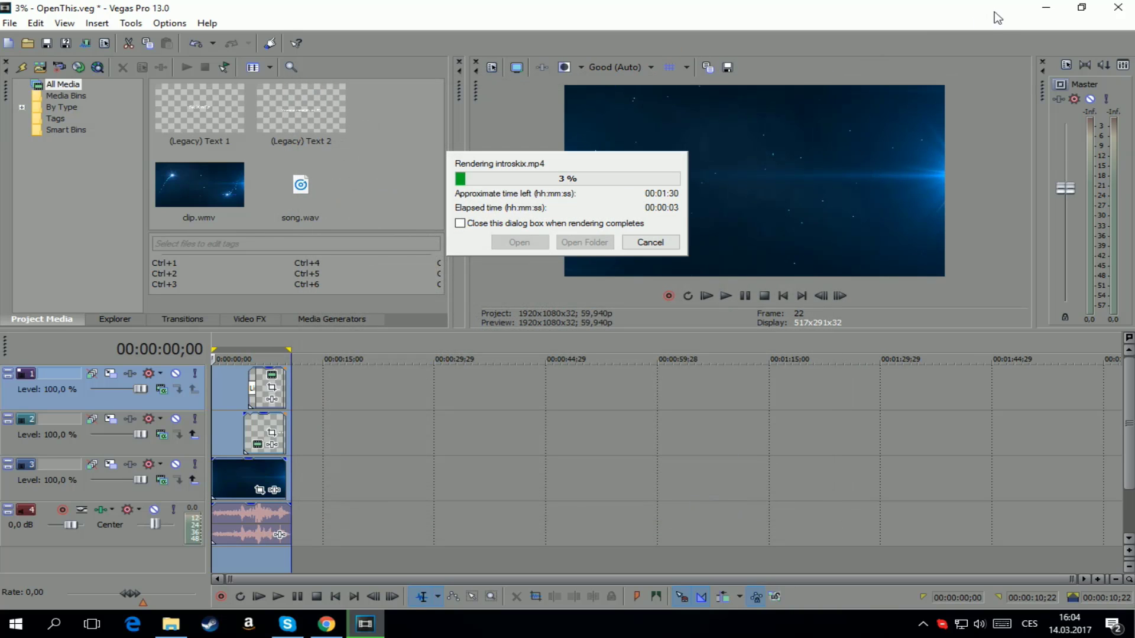
Step: Minimize Vegas Pro and the browser during the render, and close the 2dintro27 folder window
click(1045, 7)
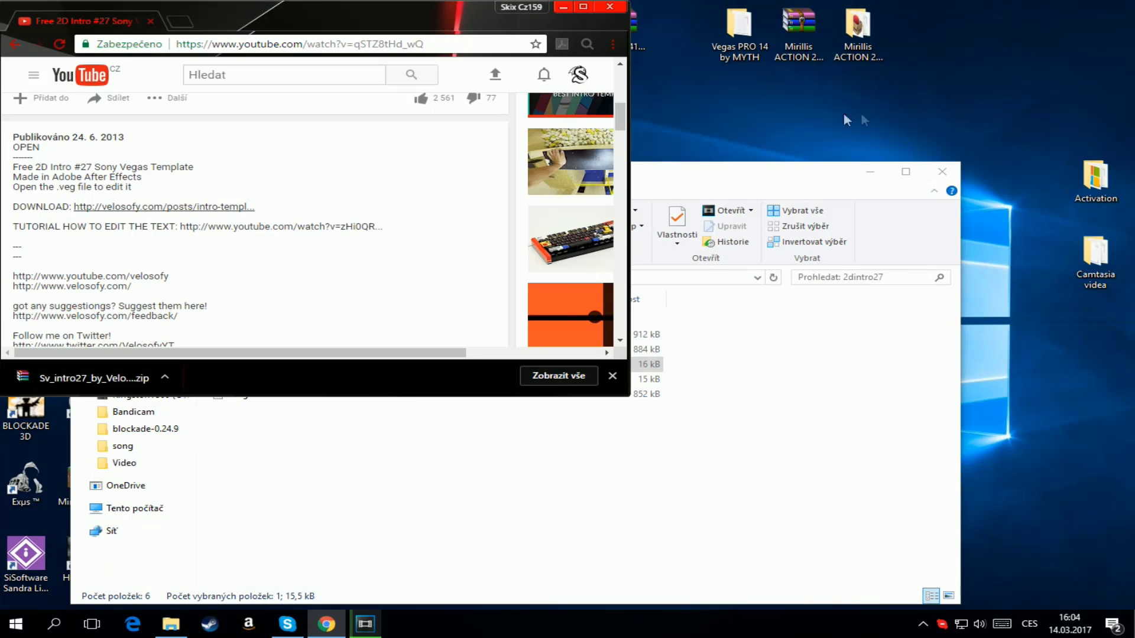
click(569, 8)
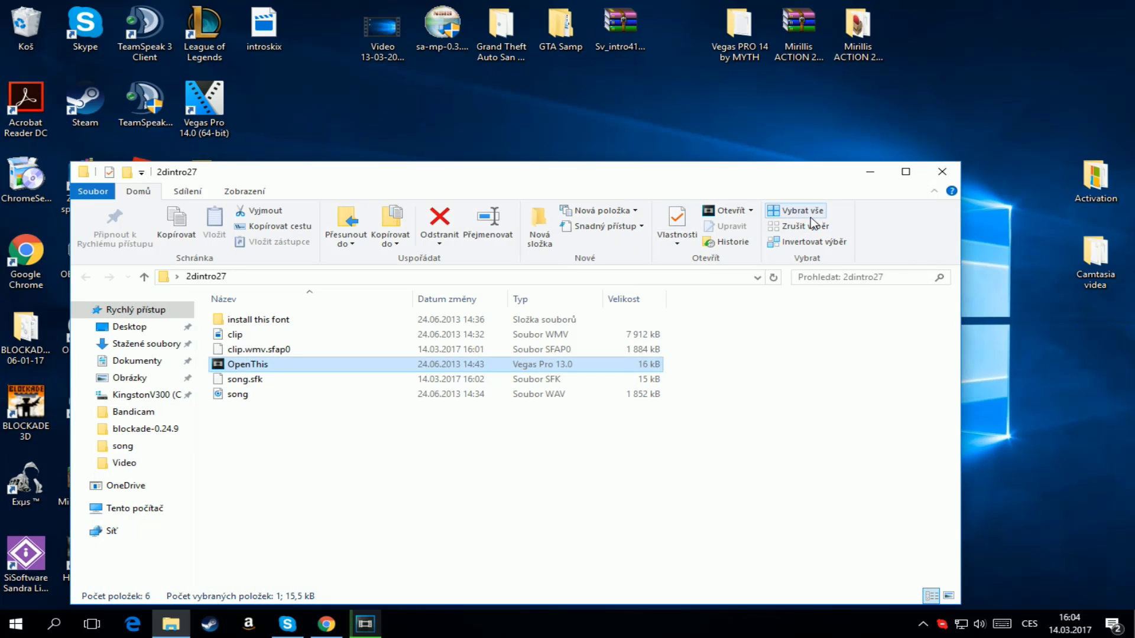
click(942, 172)
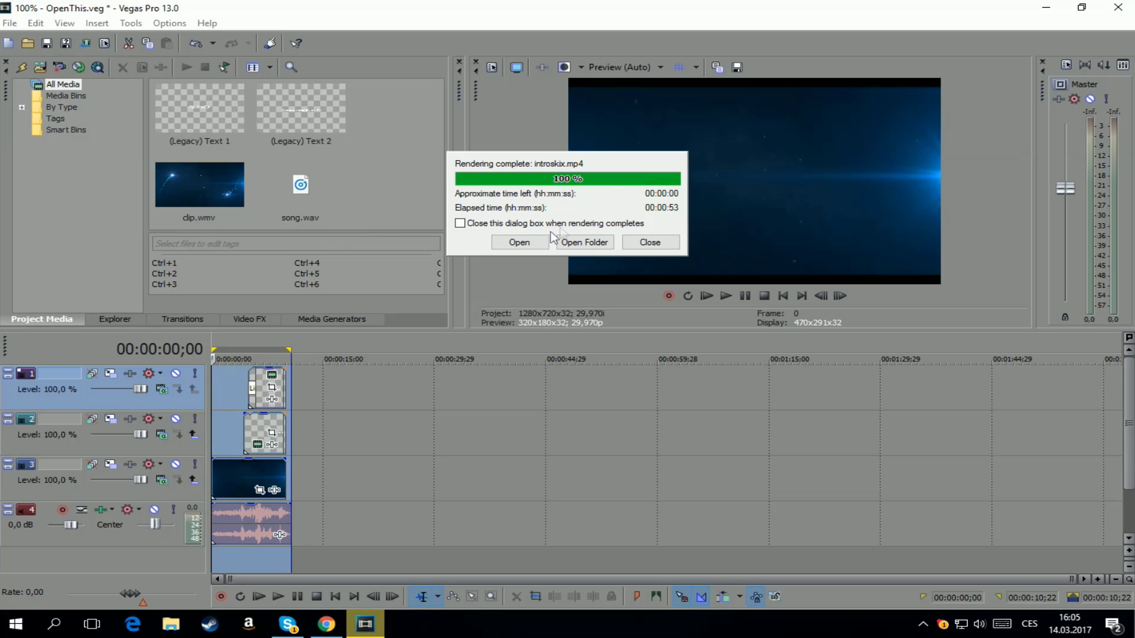
Step: Open the finished introskix.mp4 render from the render dialog, replay its opening seconds and pause it
click(519, 243)
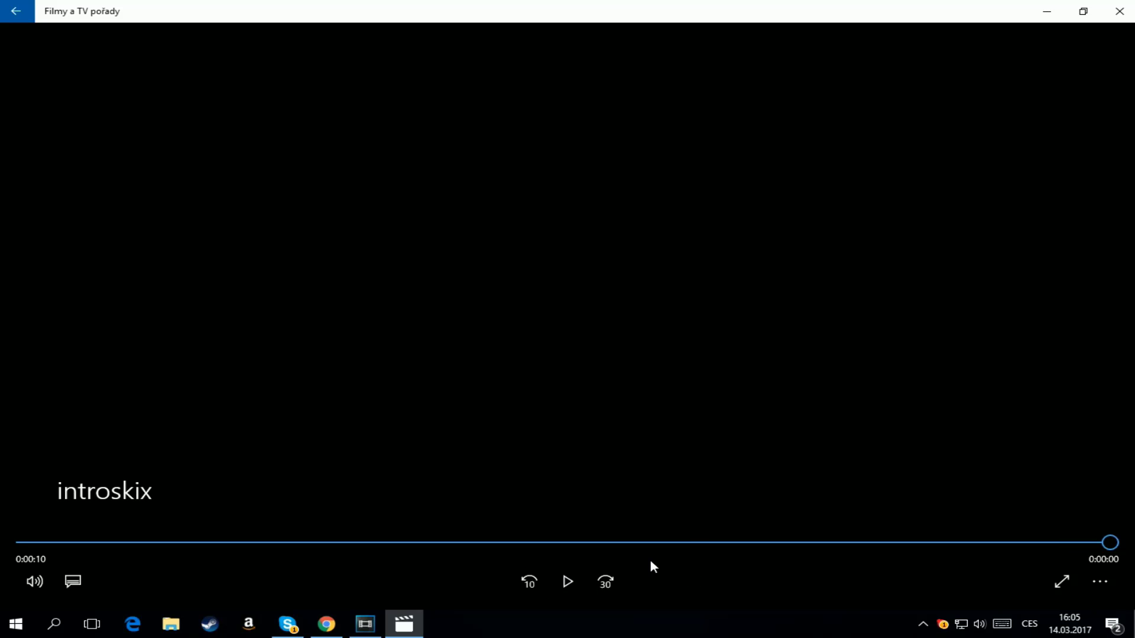
click(571, 581)
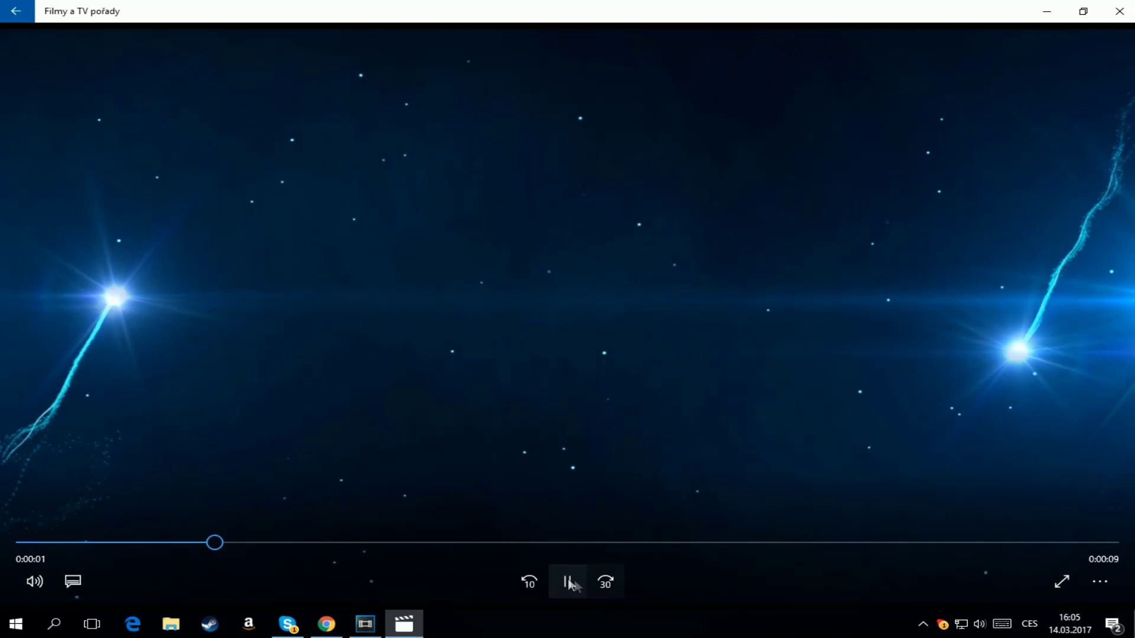
click(567, 581)
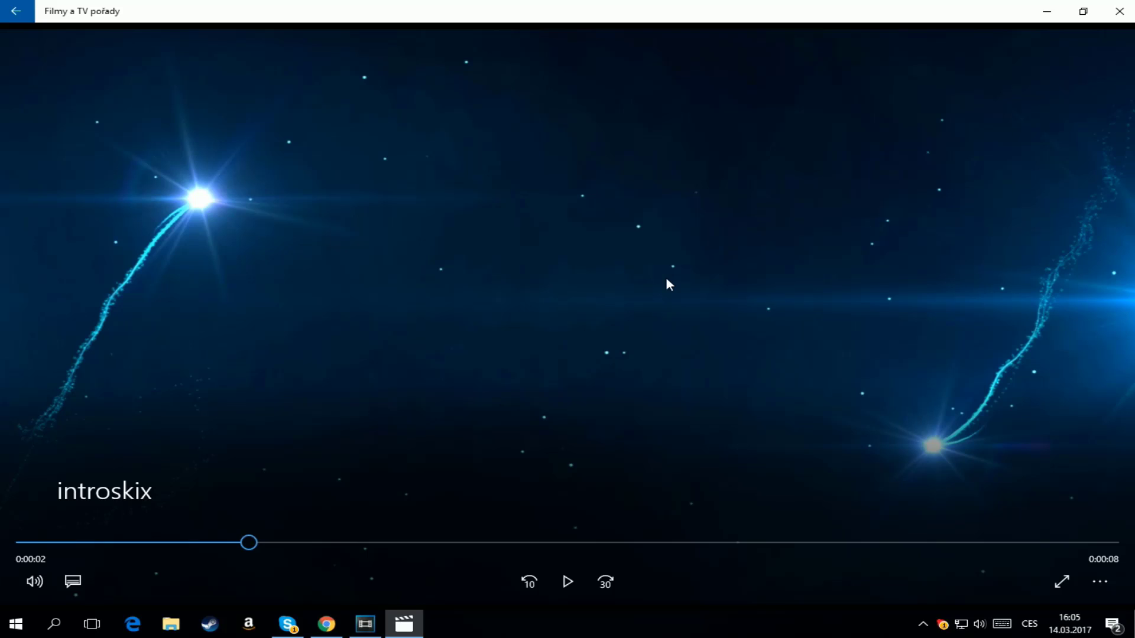
Step: Close the video player and exit Vegas Pro without saving the changes to OpenThis.veg
click(1118, 12)
click(1124, 11)
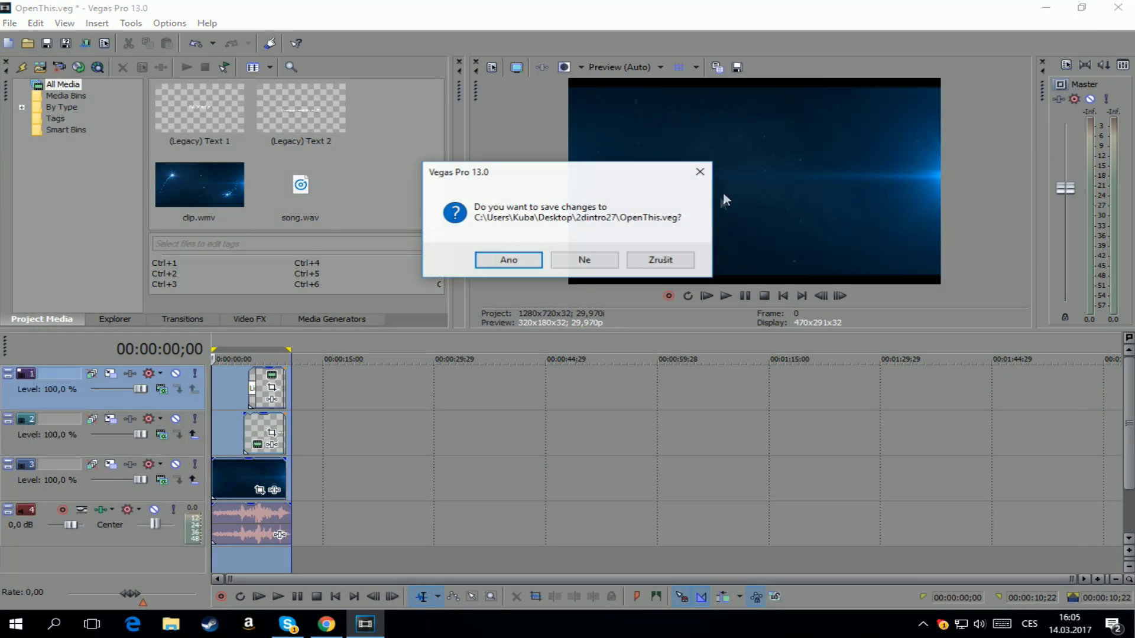
click(588, 259)
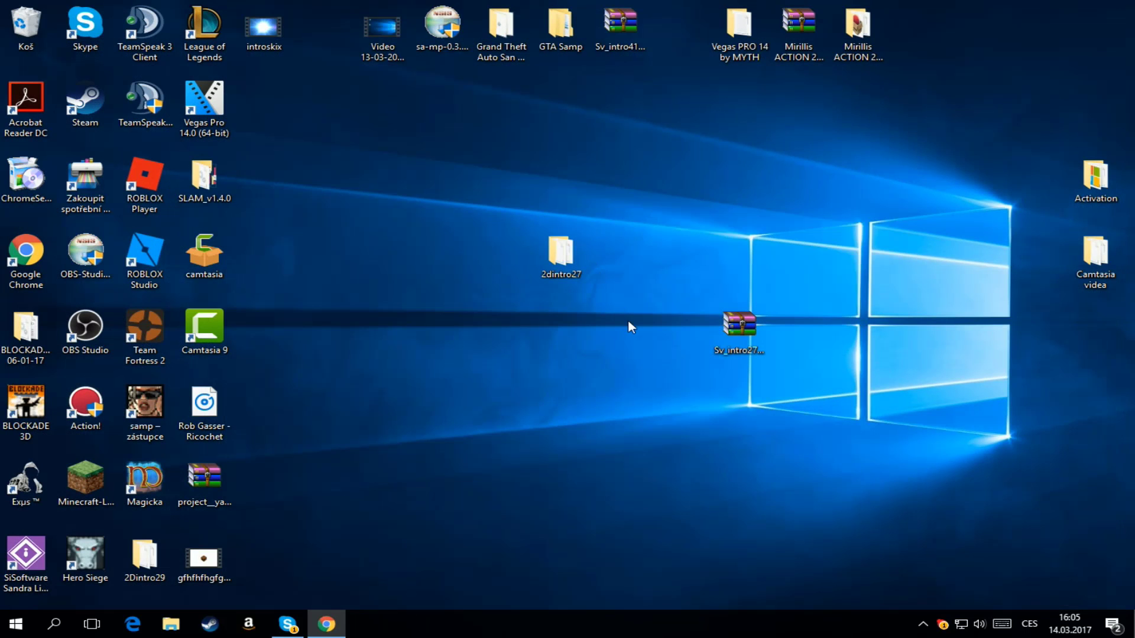